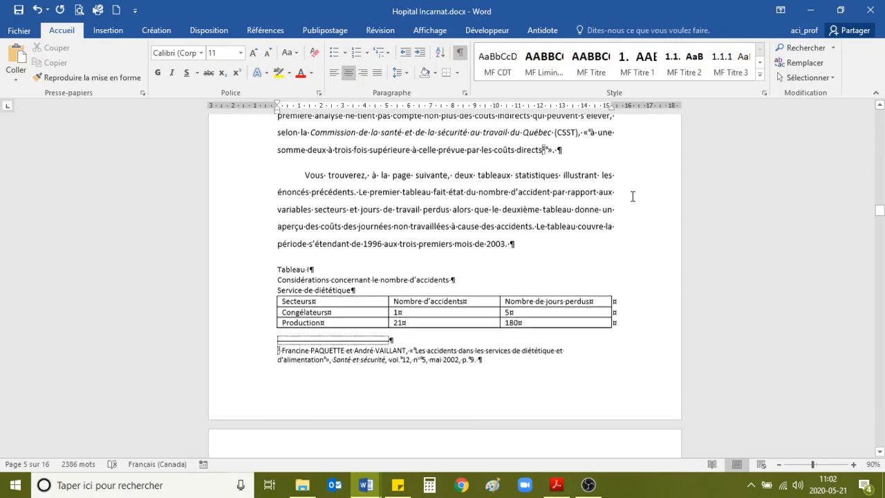
Examine the title lines of Tableau I and how its table is split between pages 5 and 6
scroll(411, 262, "up", 3)
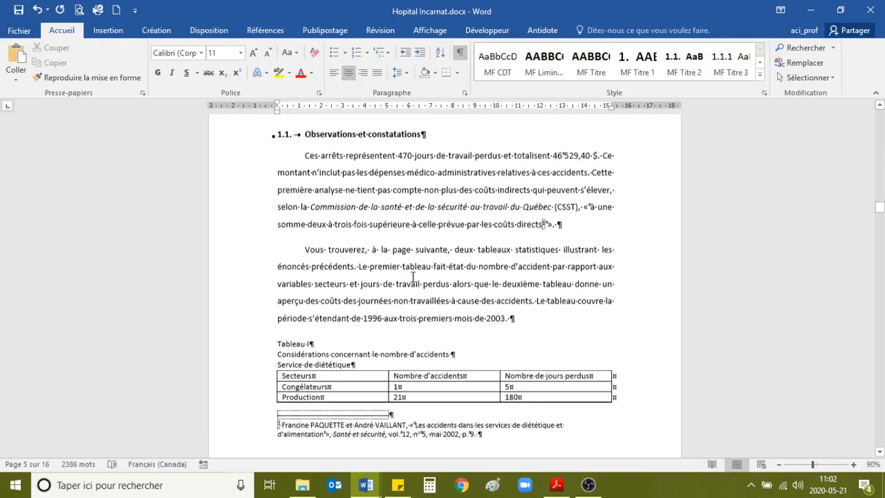
scroll(413, 277, "down", 4)
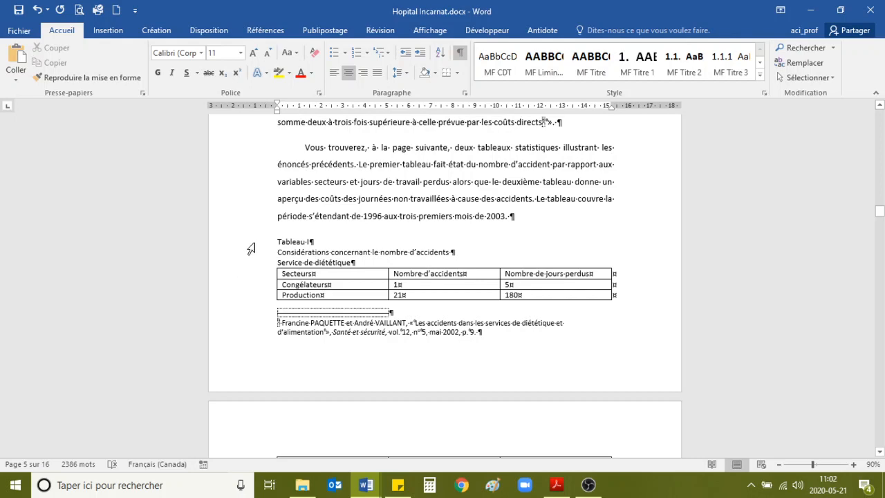
scroll(256, 247, "down", 3)
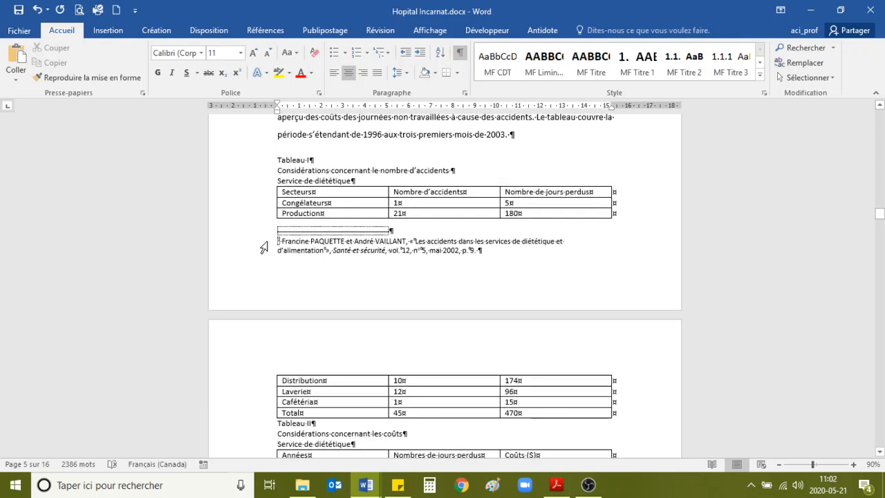
scroll(263, 246, "down", 4)
scroll(260, 245, "up", 7)
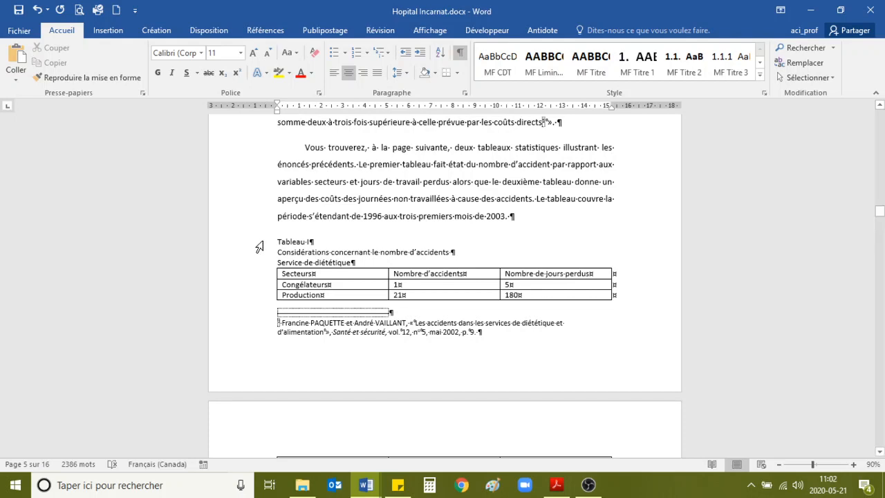
scroll(260, 247, "down", 5)
scroll(259, 247, "up", 2)
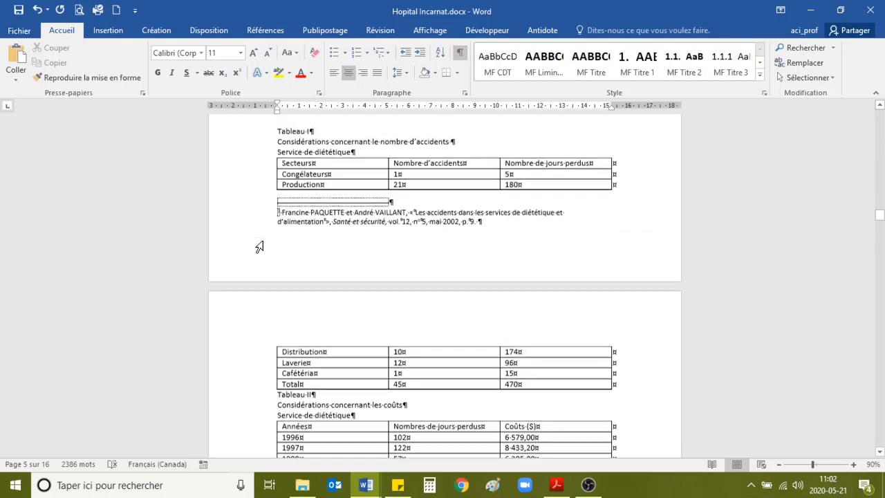
scroll(259, 247, "up", 1)
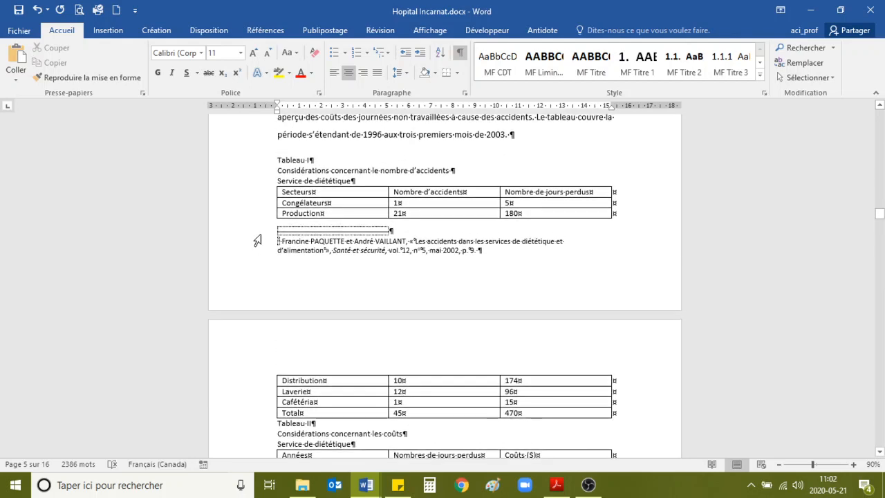
left_click(260, 166)
scroll(371, 210, "up", 1)
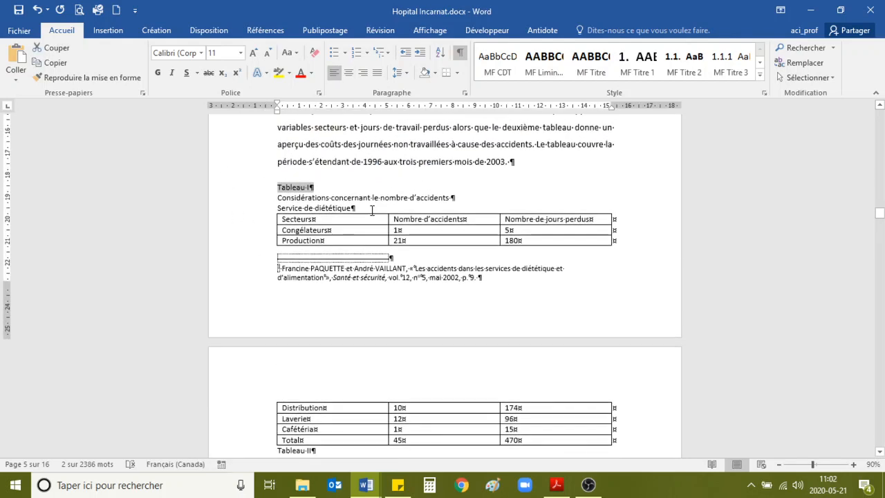
left_click(317, 193)
scroll(334, 188, "down", 1)
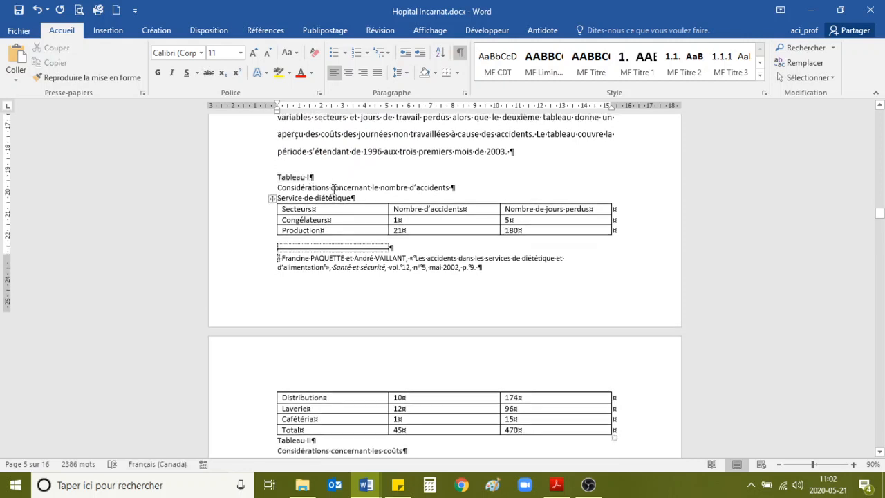
scroll(333, 189, "down", 1)
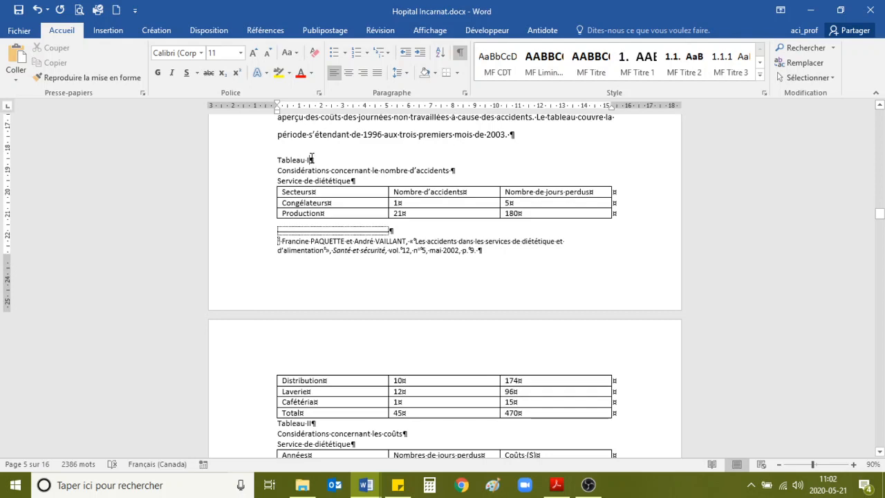
Enlarge the page display to 140% and compare the formatting of the body paragraph with that of the Tableau I title
left_click(849, 464)
left_click(870, 463)
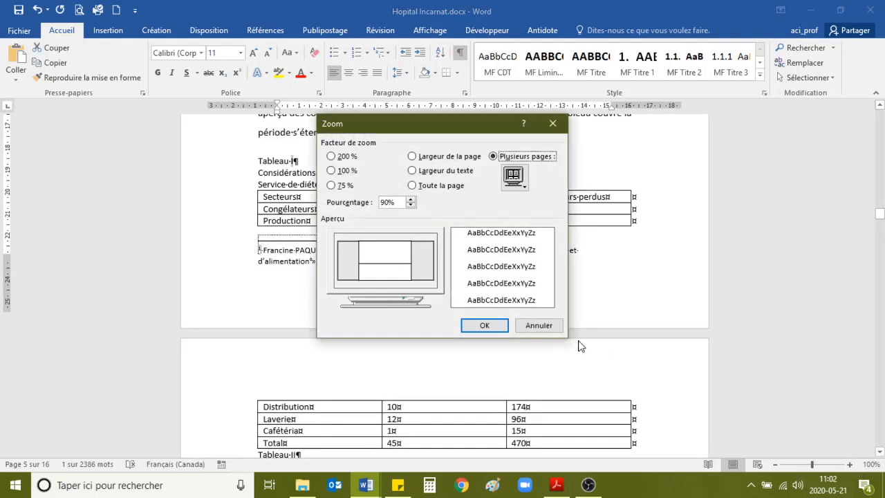
left_click(538, 325)
left_click(849, 464)
left_click(849, 464)
left_click(849, 464)
left_click(849, 464)
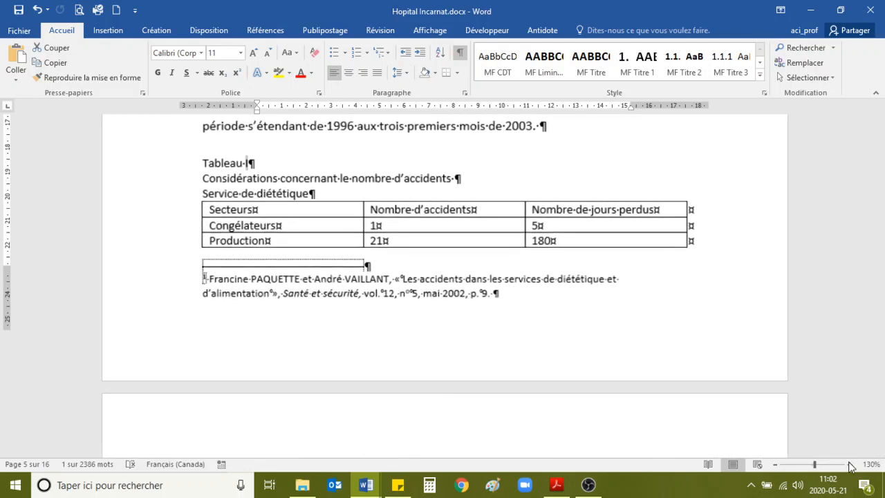
left_click(247, 166)
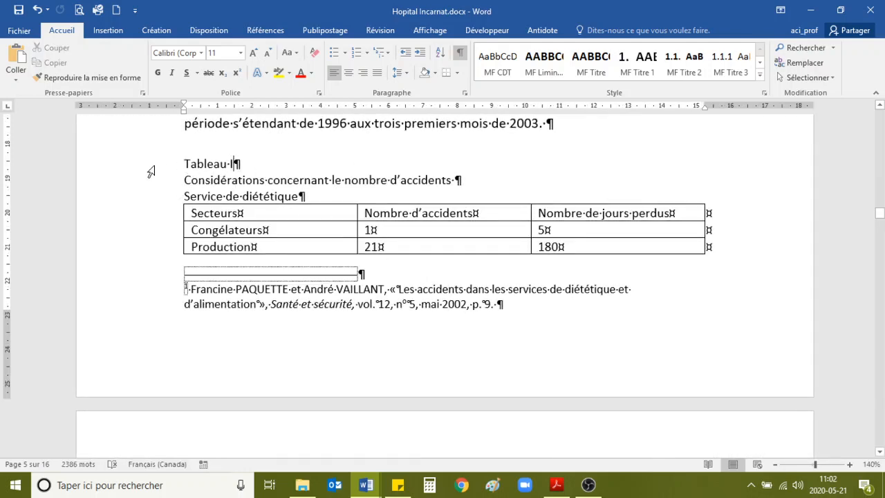
scroll(188, 191, "up", 4)
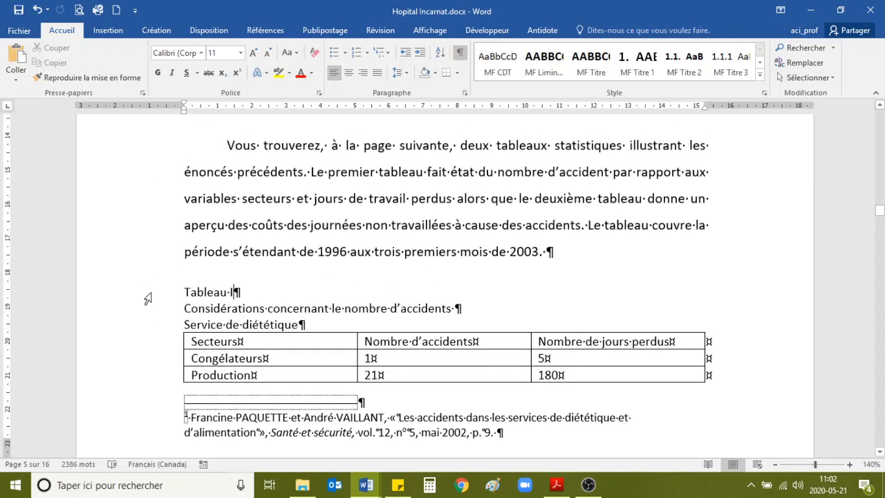
left_click(206, 246)
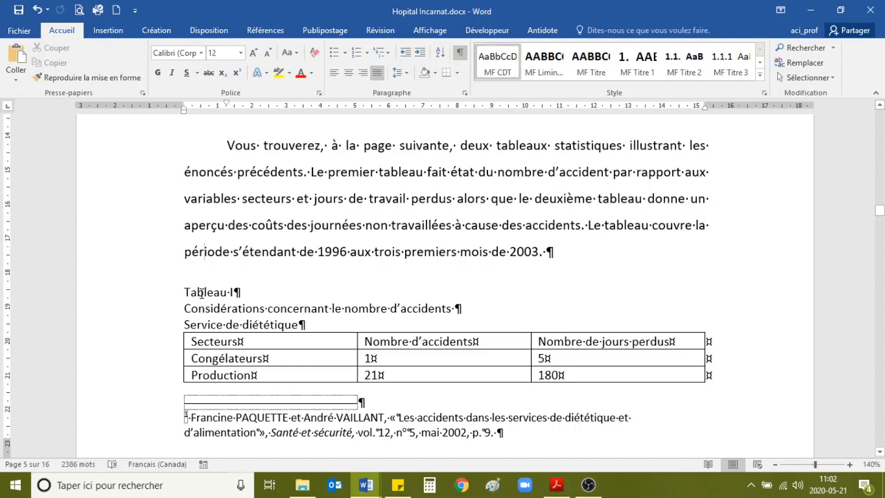
left_click(200, 292)
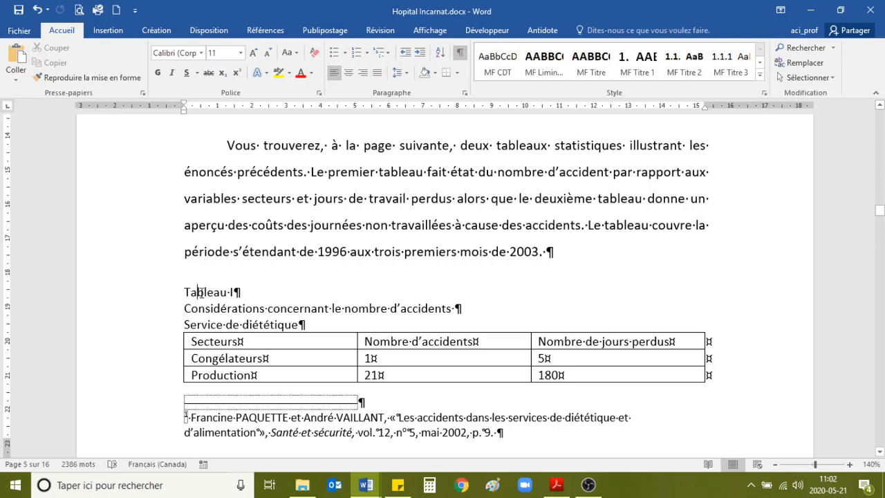
left_click(190, 255)
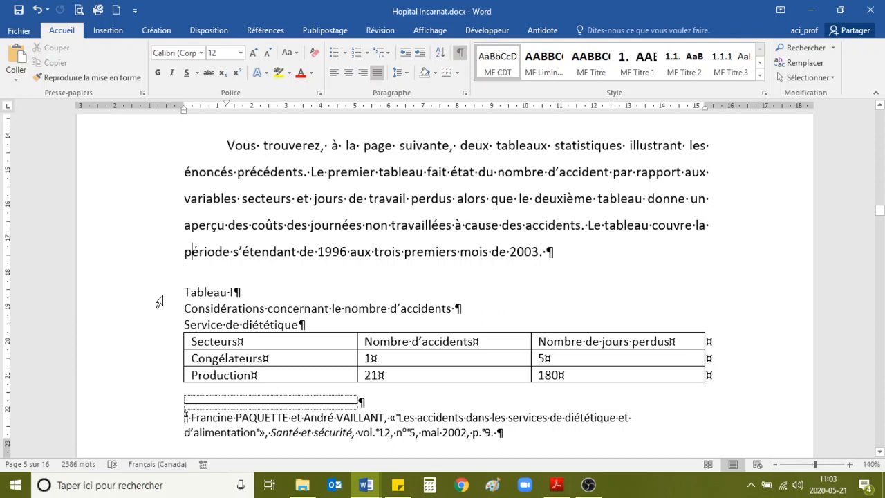
Set the three title lines above the first table to 12-point size and centre them
left_click_drag(161, 296, 166, 323)
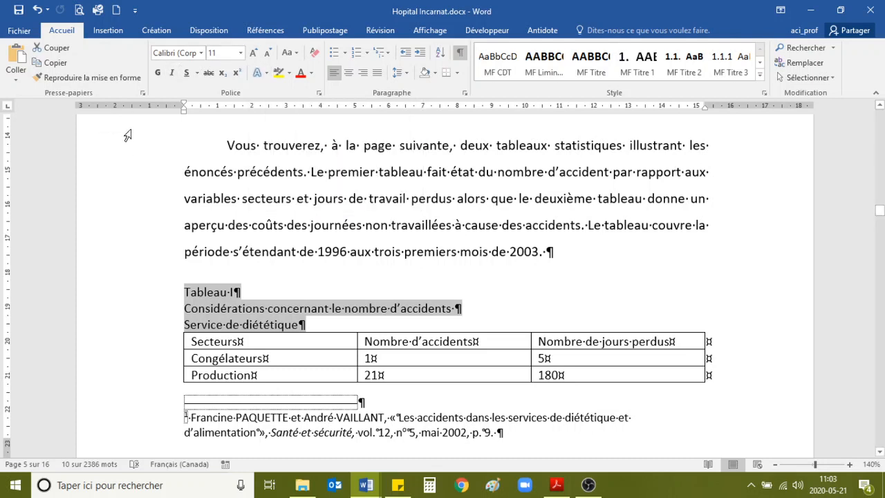
left_click(495, 70)
left_click(240, 55)
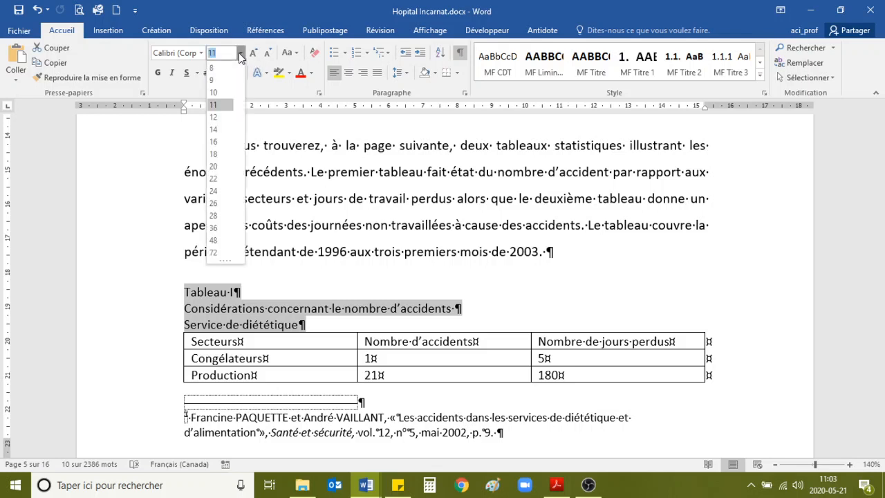
left_click(220, 118)
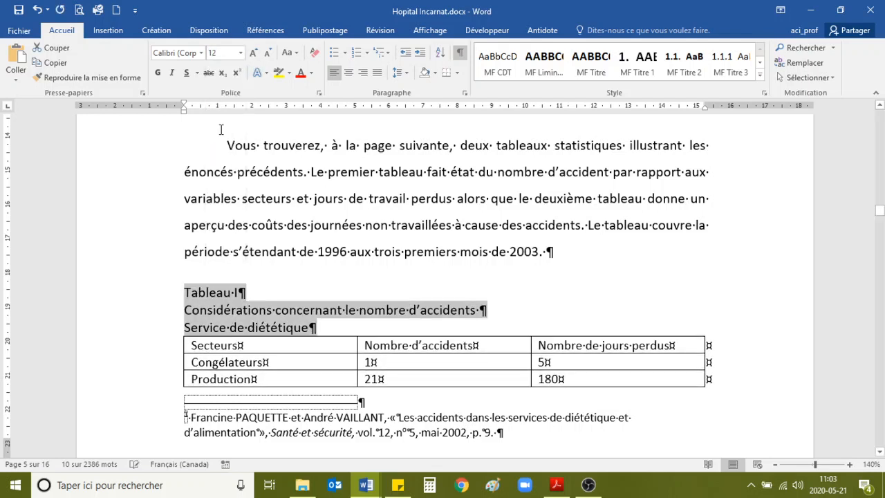
left_click(349, 72)
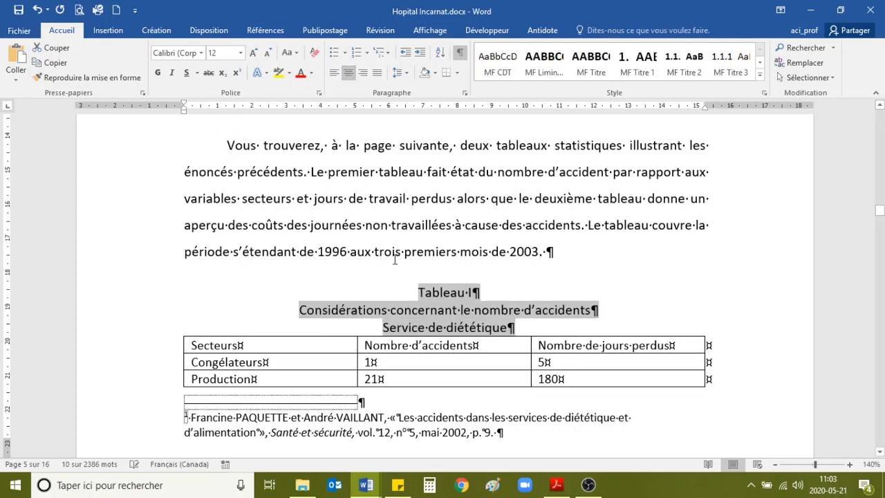
Make only the "Tableau I" line of the first table's title bold
left_click(495, 299)
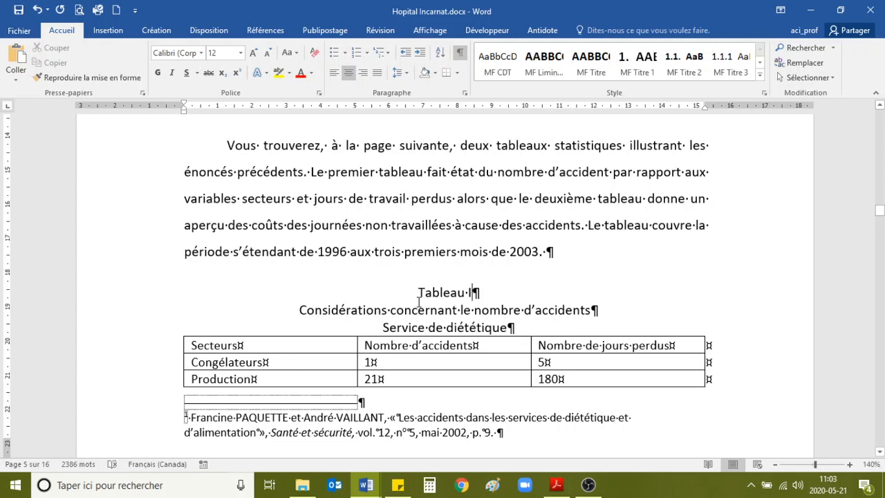
left_click_drag(415, 293, 483, 291)
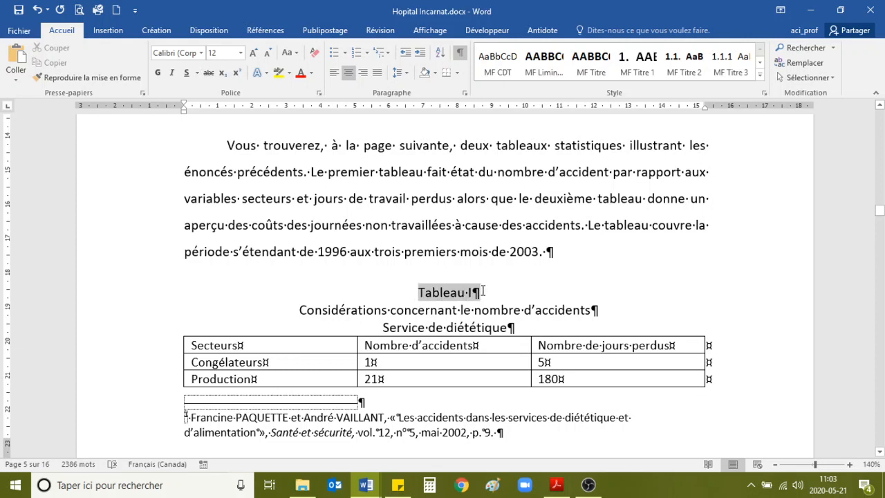
left_click(158, 73)
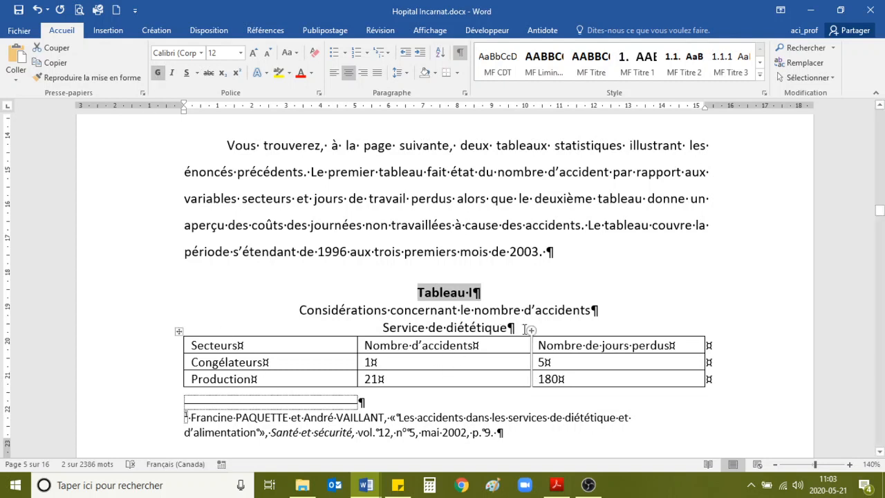
left_click(553, 328)
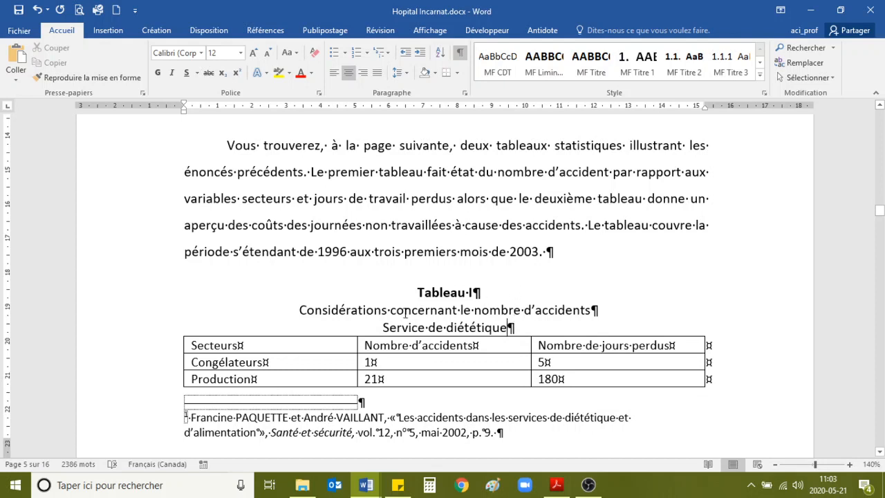
left_click_drag(315, 311, 515, 329)
left_click(524, 329)
Reduce the page display to 90% and review the first table across the page boundary, down to the Tableau II title
scroll(393, 331, "down", 3)
scroll(393, 331, "down", 5)
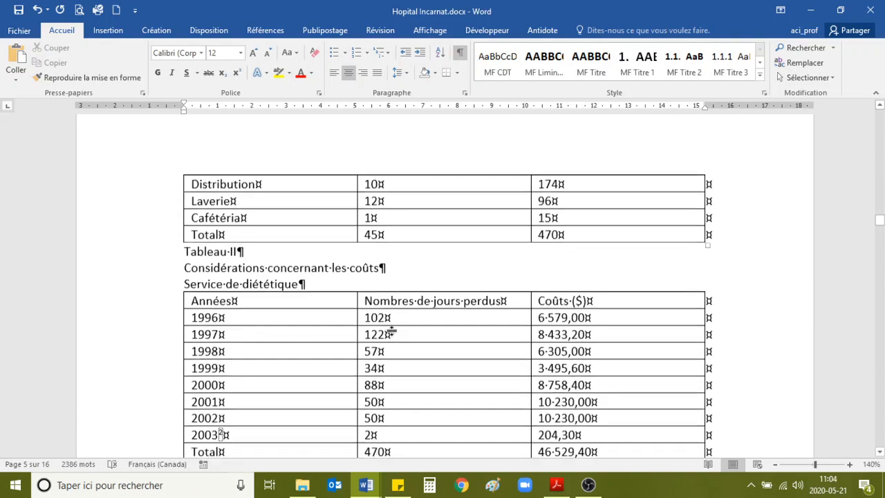
scroll(392, 331, "up", 8)
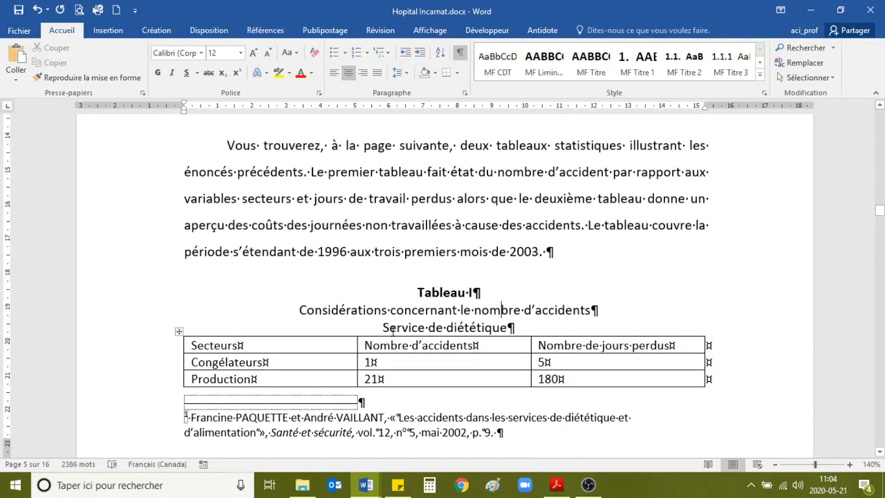
scroll(393, 331, "down", 2)
left_click(776, 465)
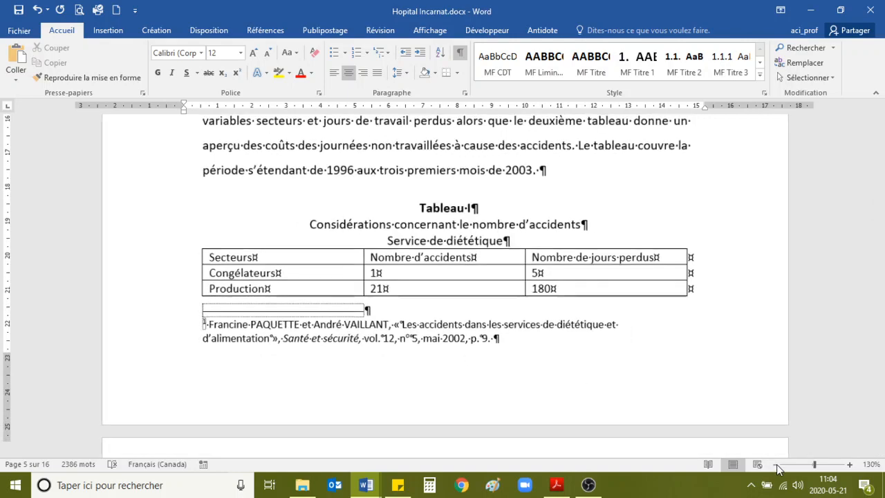
left_click(777, 466)
left_click(777, 466)
left_click(776, 466)
left_click(777, 466)
scroll(646, 380, "down", 3)
scroll(626, 277, "up", 1)
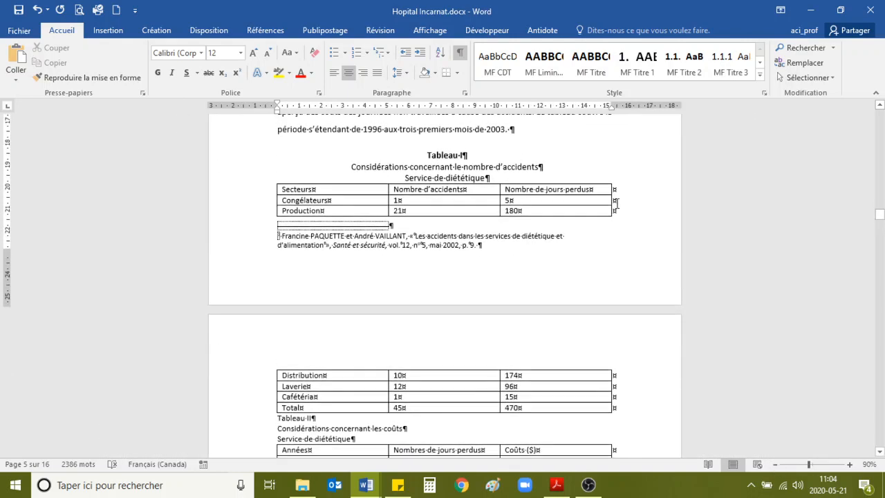
Insert a page break after the paragraph ending in "2003." so that Tableau I starts on a new page
scroll(559, 208, "up", 2)
left_click(532, 184)
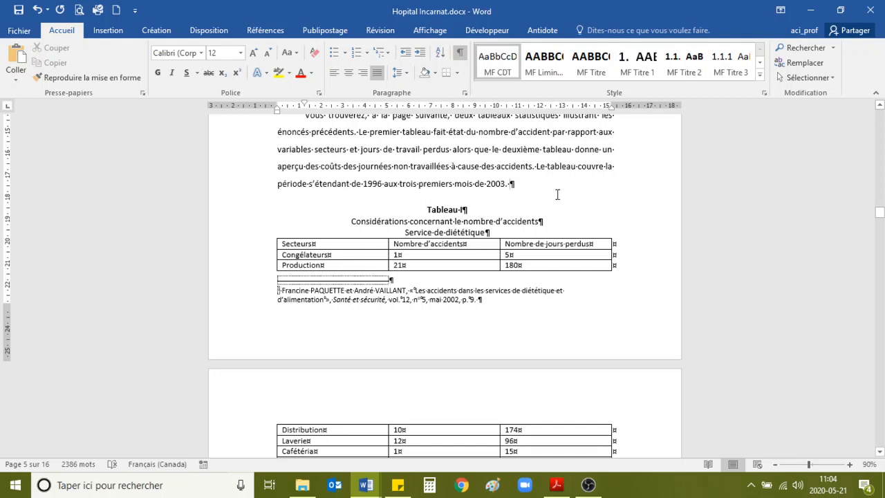
left_click(206, 31)
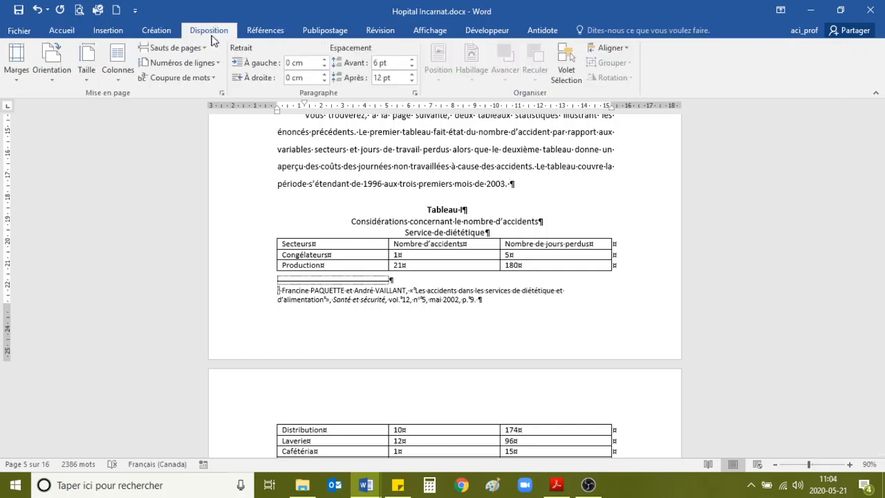
left_click(175, 48)
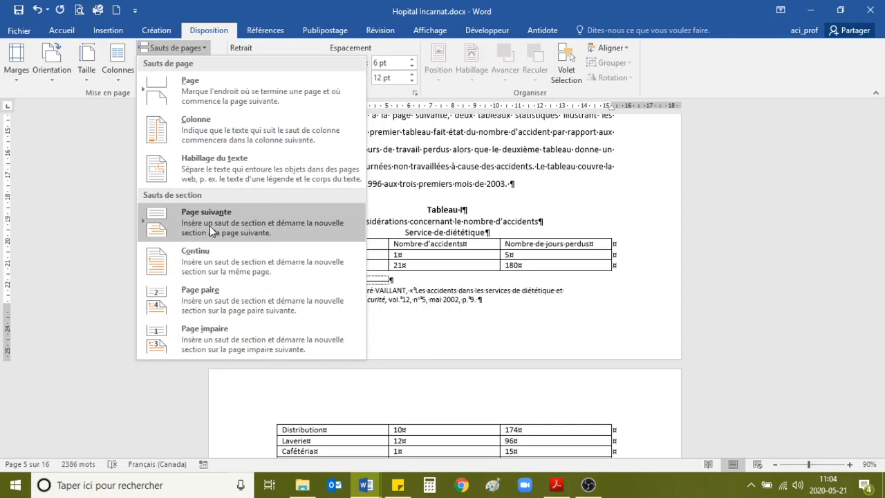
left_click(541, 177)
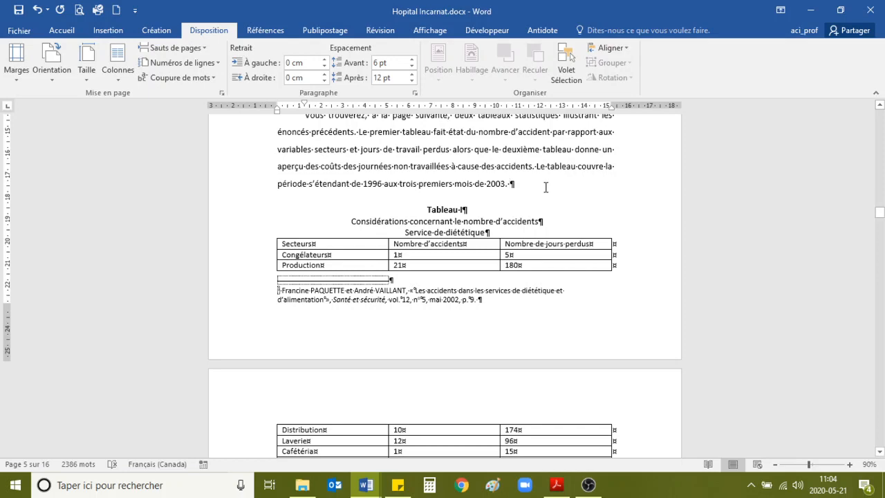
key("ctrl+Return")
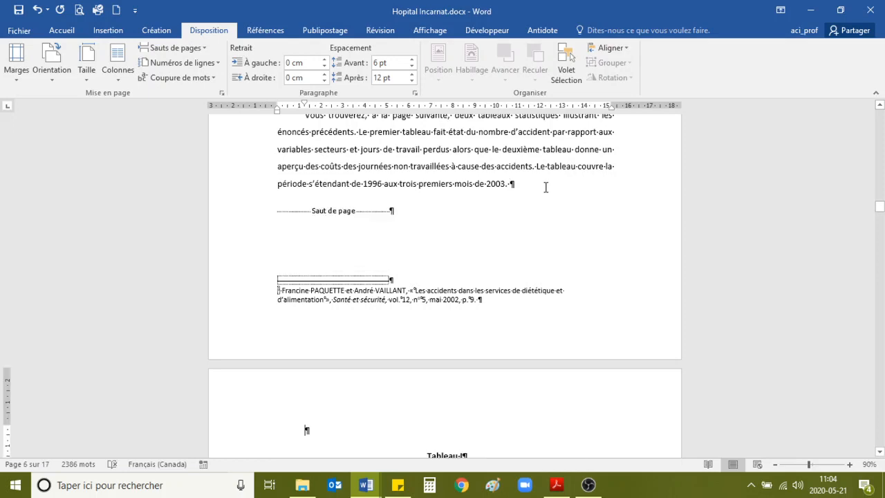
Delete the empty paragraph above the Tableau I title on the new page
scroll(545, 187, "down", 5)
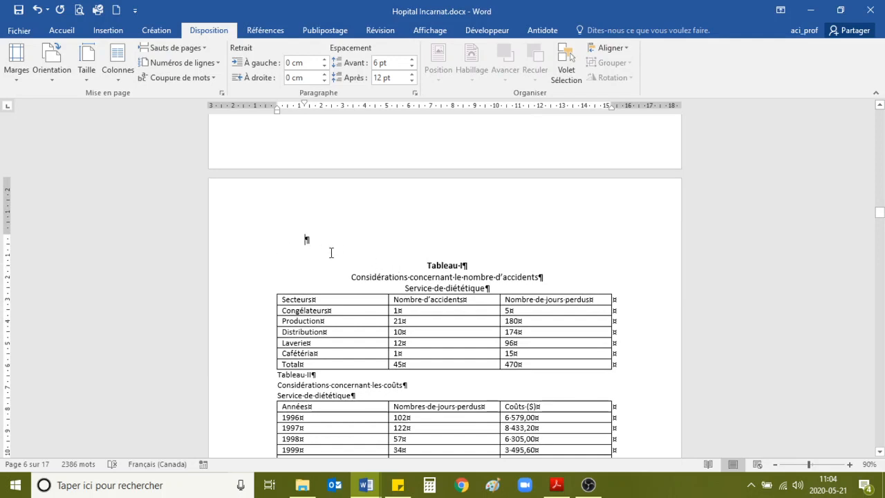
left_click(233, 245)
left_click(340, 247)
key("Delete")
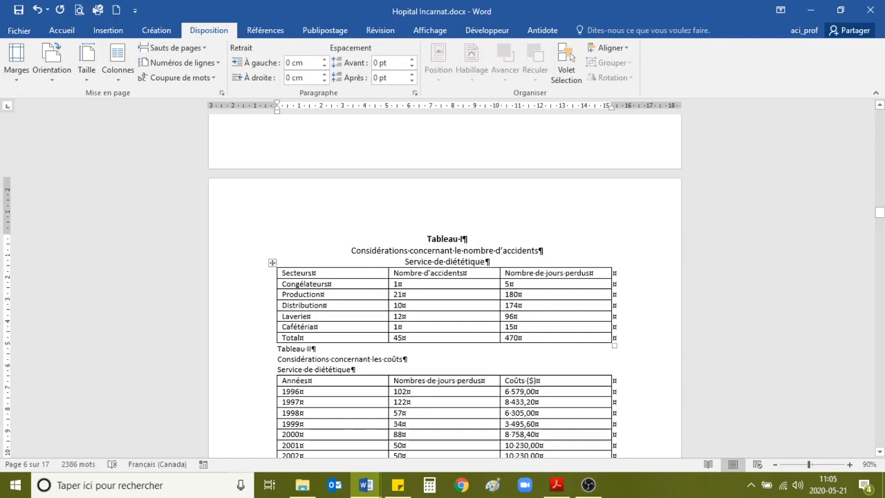
Set the spacing after the first table's "Service de diététique" title line to 12 pt, leaving no empty paragraph between it and the table
key("Return")
scroll(475, 323, "down", 1)
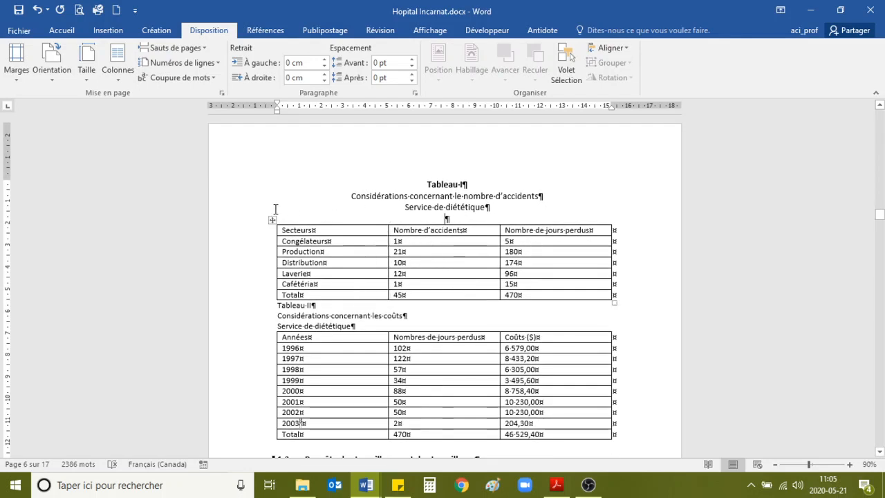
left_click(249, 209)
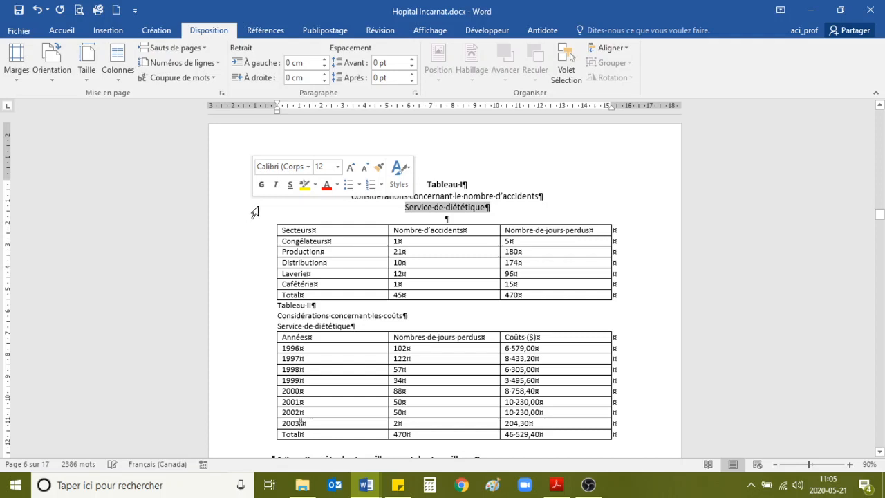
left_click(412, 74)
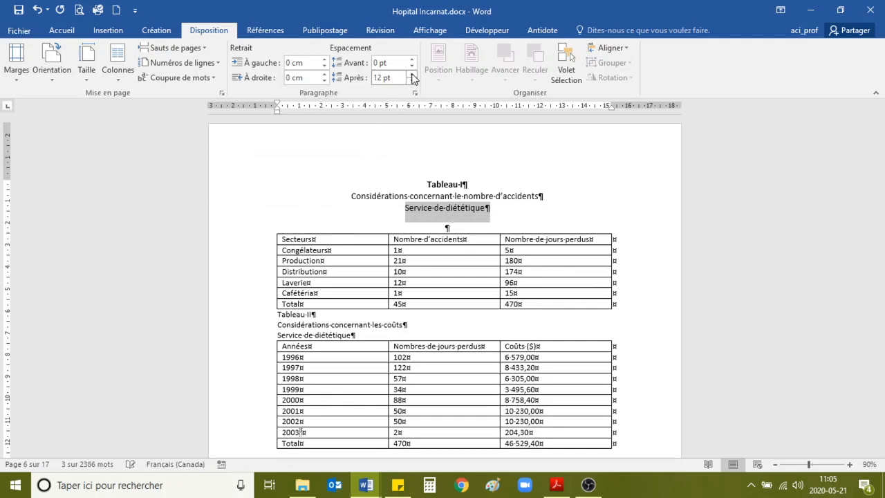
left_click(491, 251)
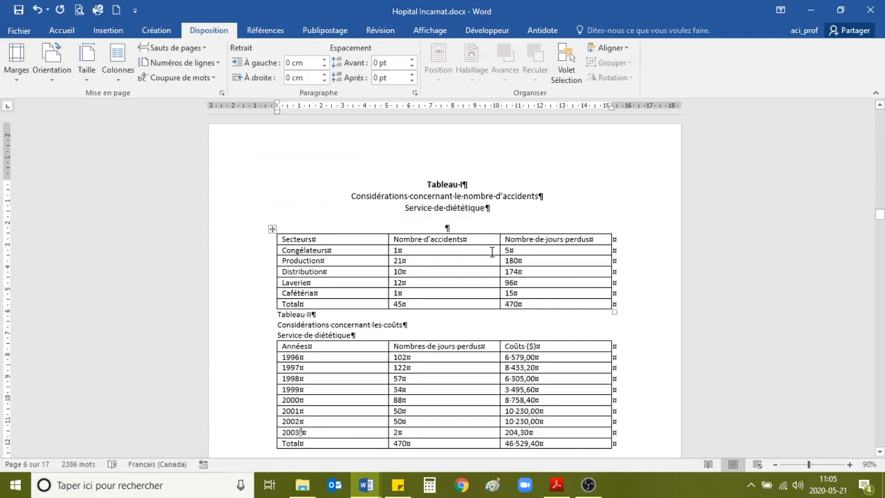
key("BackSpace")
key("BackSpace")
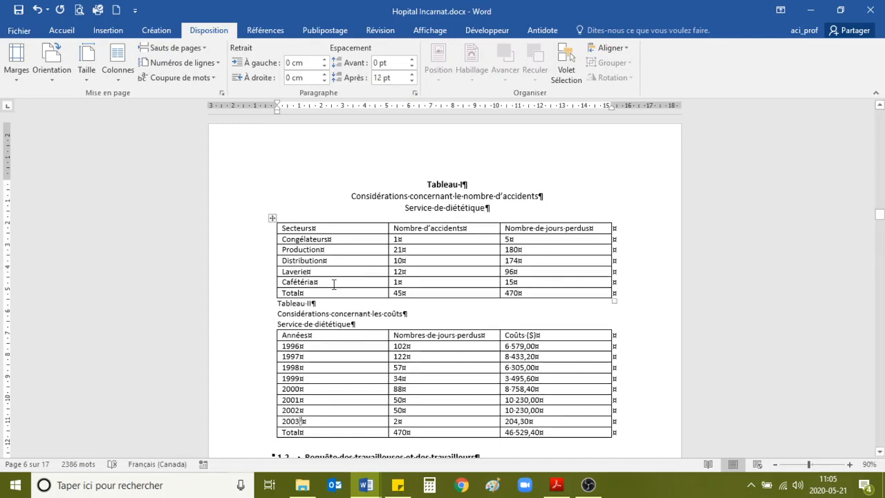
Set the spacing before the "Tableau II" title line to 12 pt to separate it from the first table
left_click(275, 304)
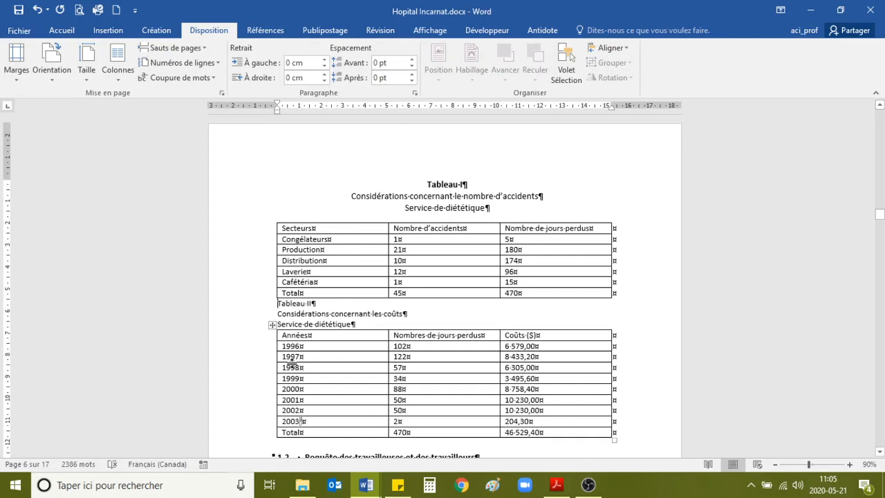
key("Return")
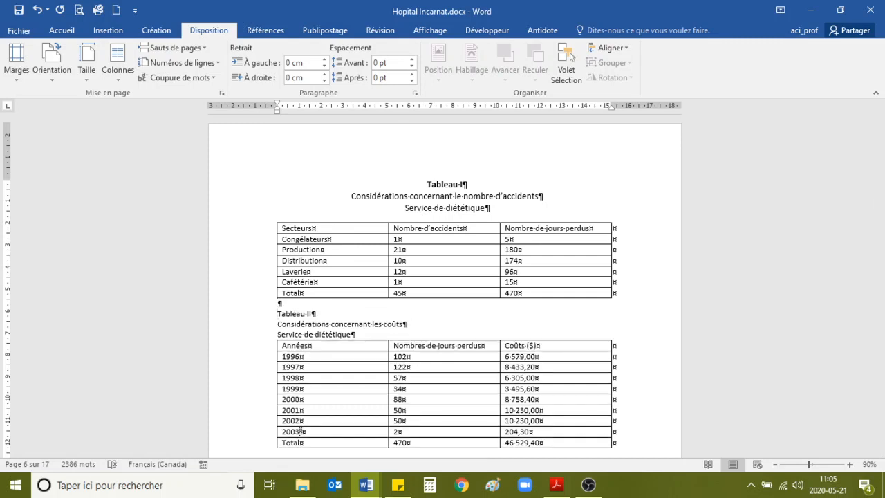
key("BackSpace")
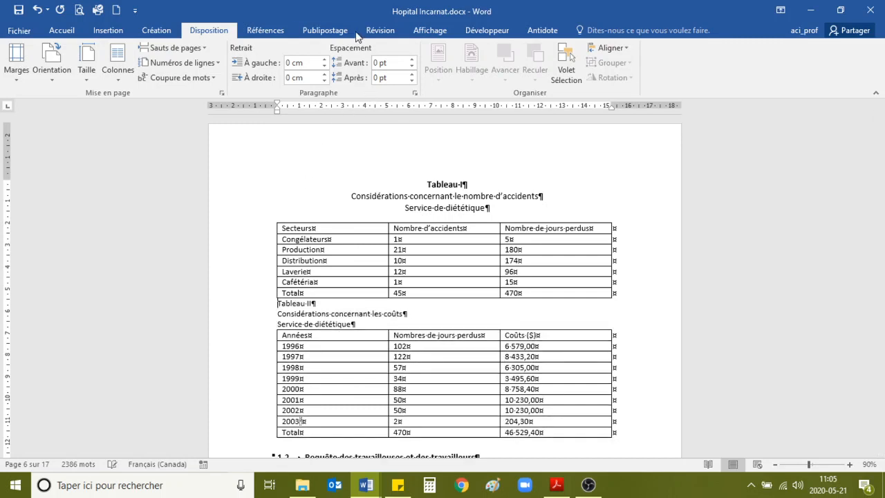
left_click(412, 59)
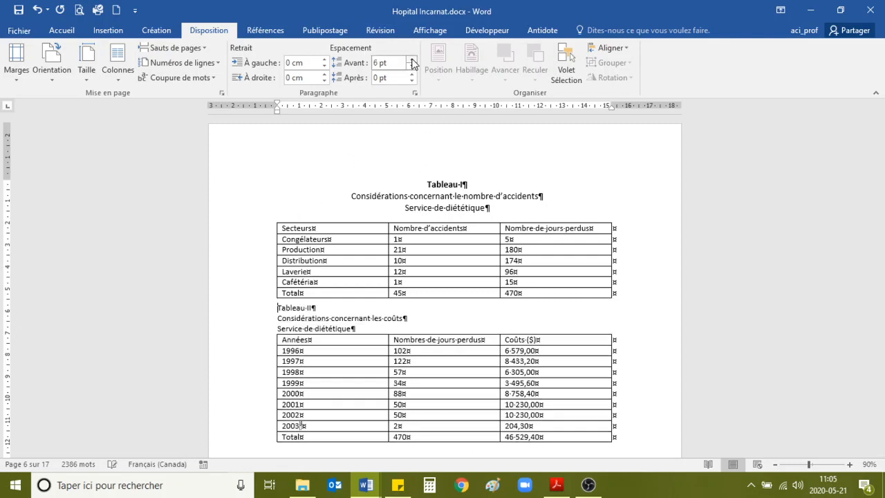
left_click(411, 60)
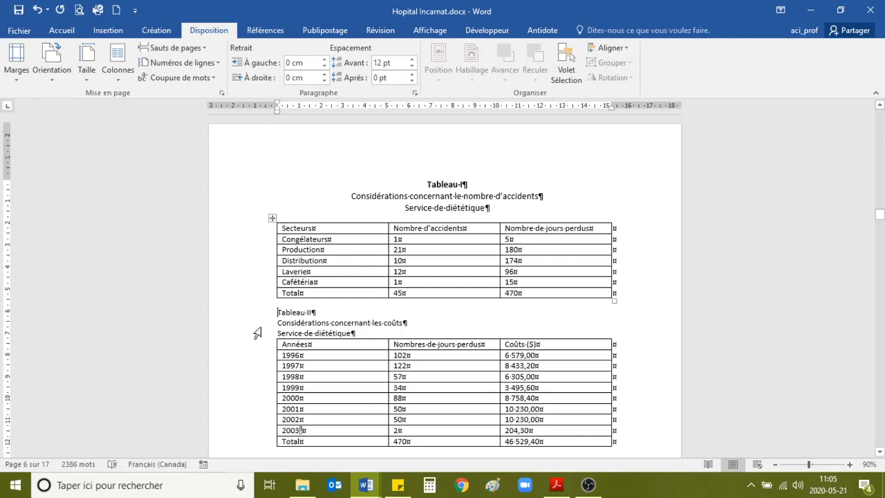
Centre the three title lines of the second table and make only the "Tableau II" line bold
left_click_drag(259, 315, 258, 337)
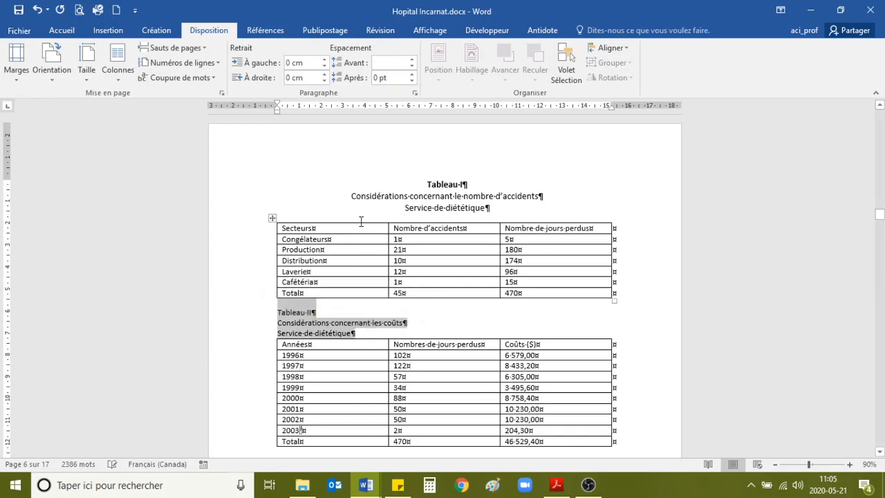
left_click(67, 32)
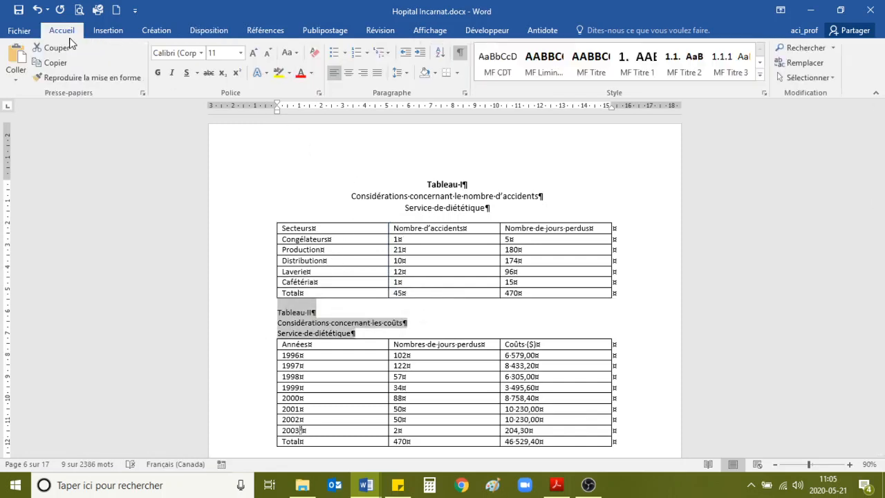
left_click(348, 73)
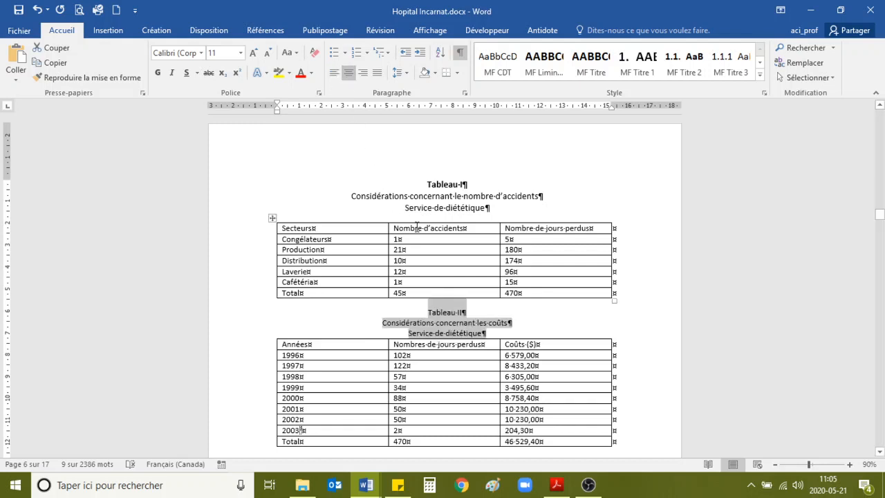
left_click(465, 314)
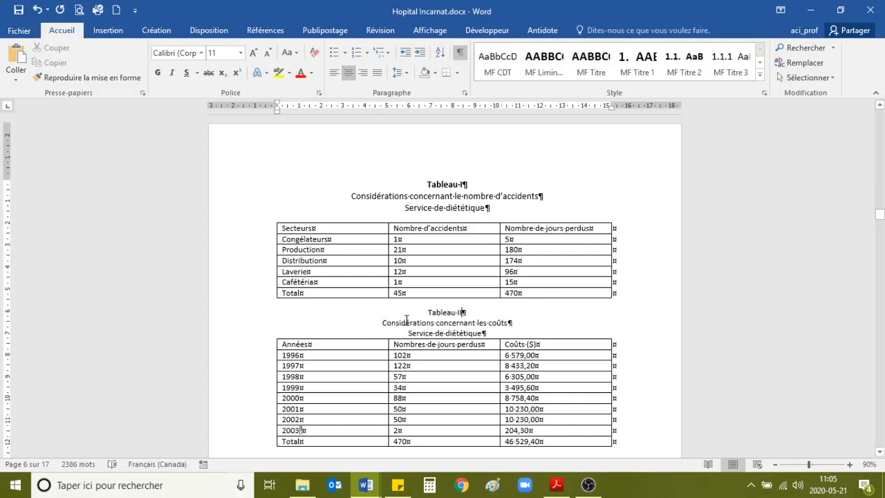
left_click_drag(439, 312, 475, 313)
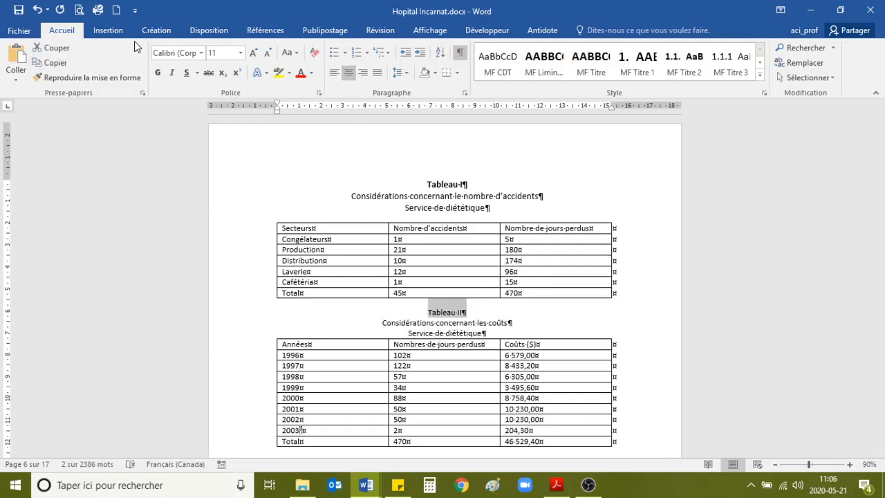
left_click(158, 74)
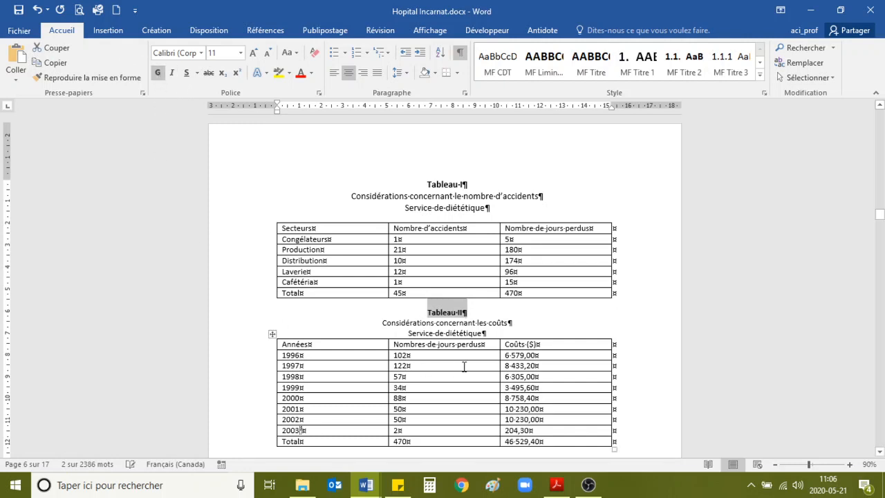
Set the spacing after the second table's "Service de diététique" title line to 12 pt
left_click(459, 335)
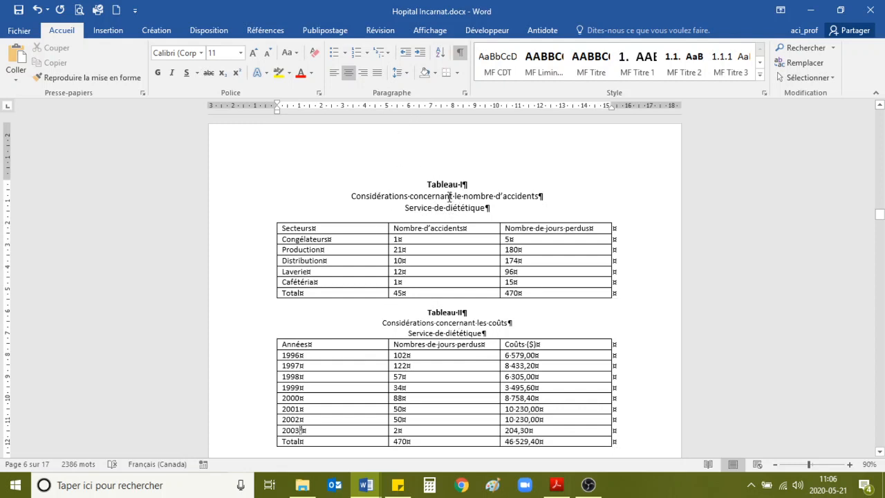
left_click(207, 30)
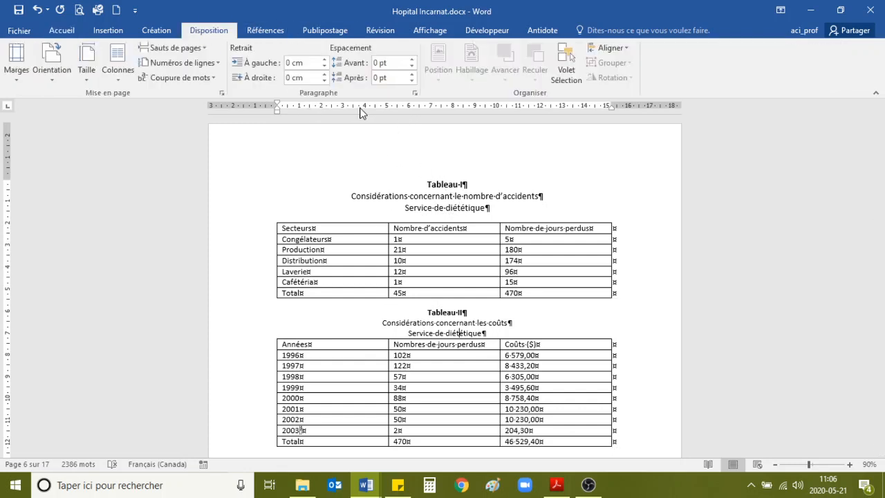
left_click(411, 74)
left_click(411, 74)
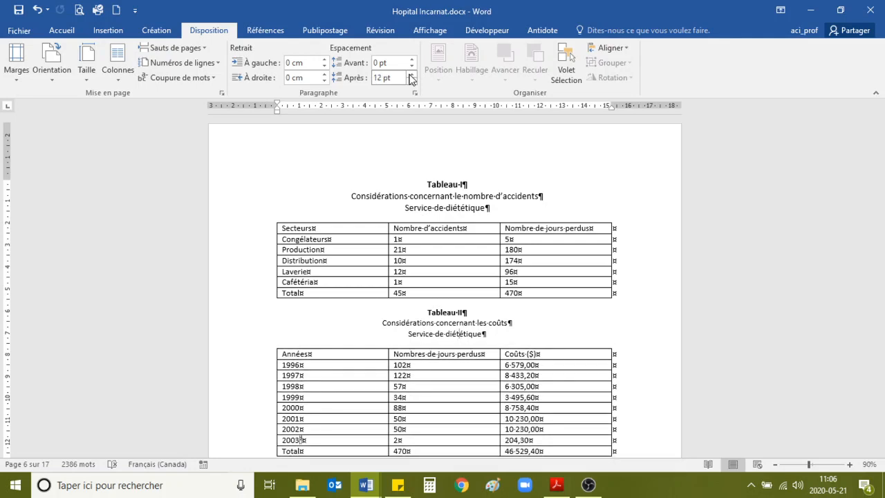
scroll(442, 204, "down", 2)
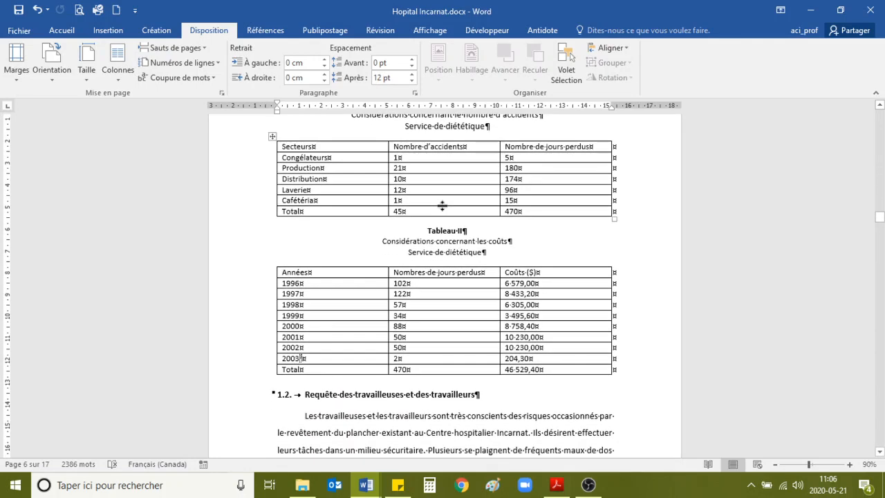
scroll(495, 243, "up", 2)
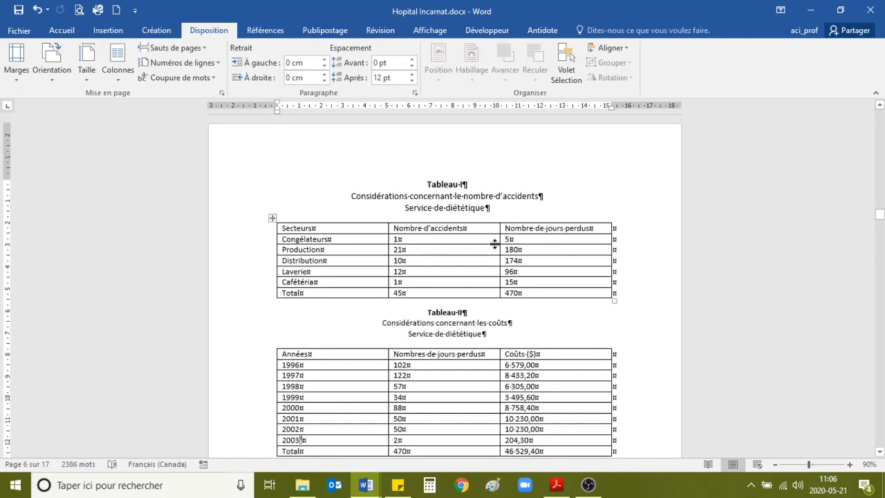
Increase the font size of the three Tableau II title lines to 12
left_click_drag(427, 308, 500, 330)
left_click(61, 30)
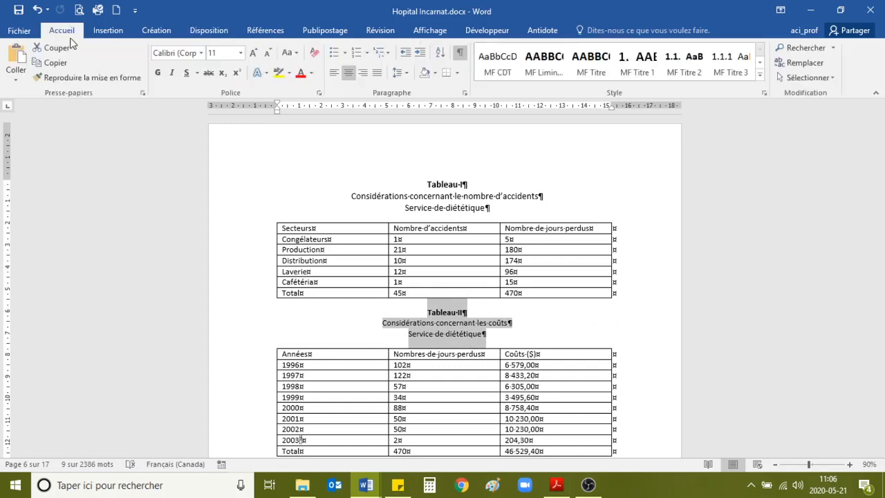
left_click(253, 55)
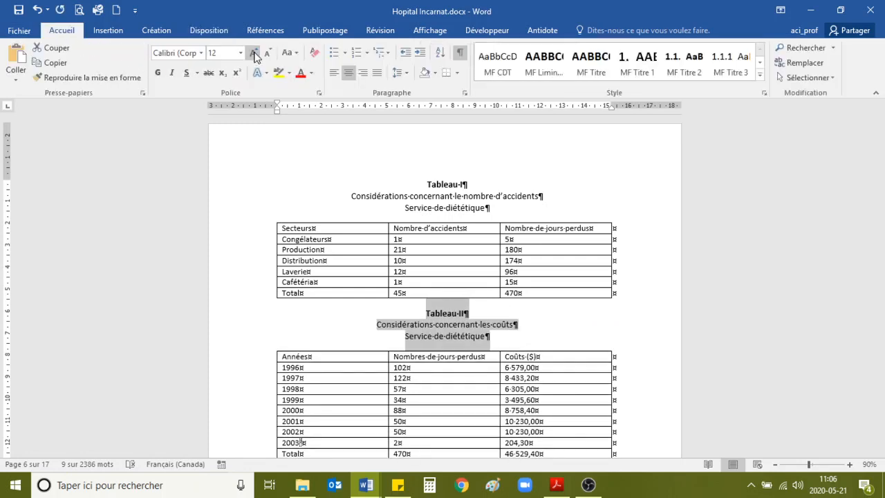
left_click(456, 324)
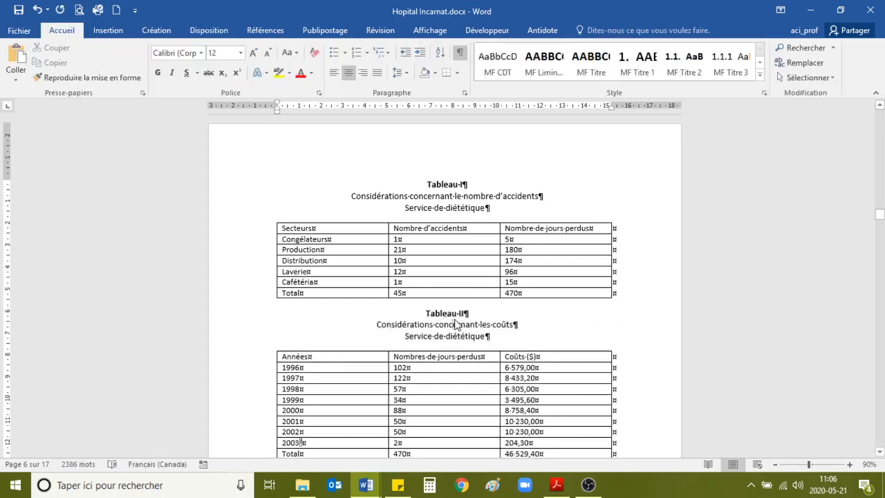
scroll(456, 325, "down", 3)
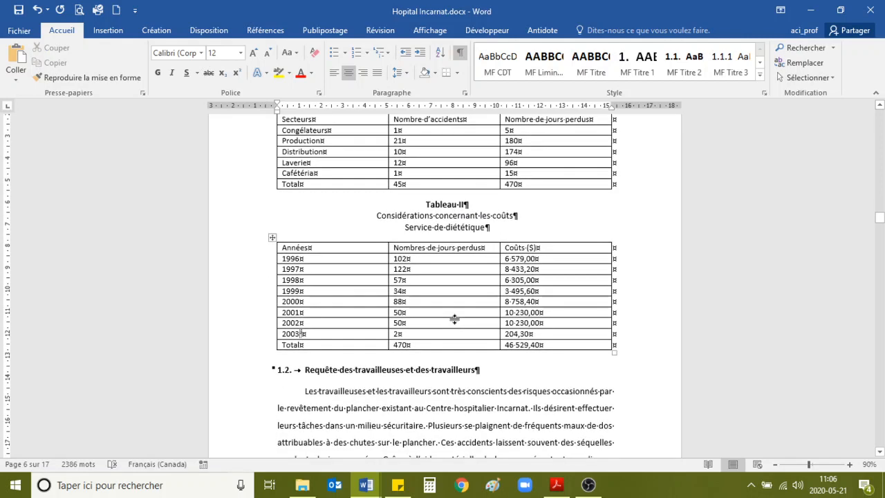
scroll(455, 319, "up", 1)
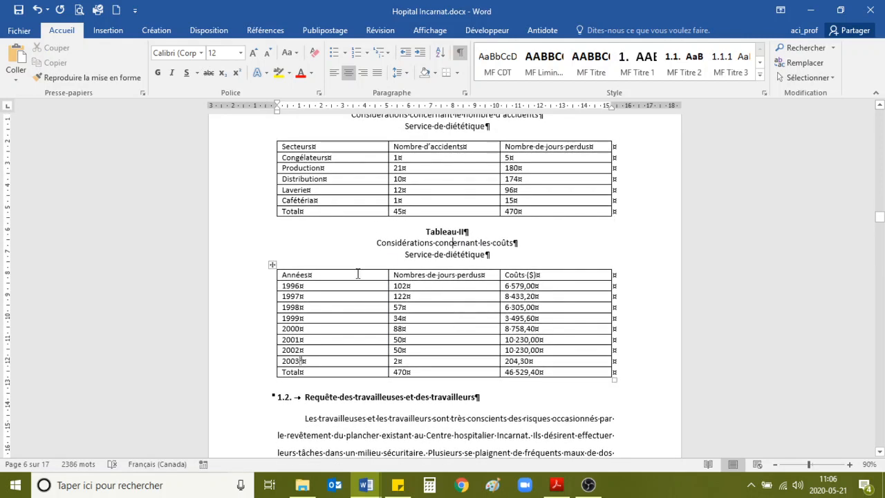
Select the whole first table and look at the option for distributing its columns evenly
scroll(299, 209, "up", 2)
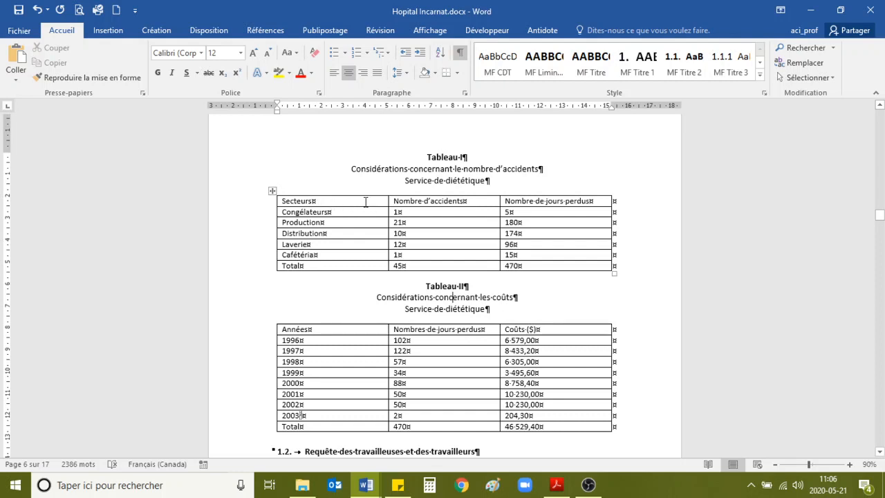
left_click_drag(328, 201, 547, 266)
left_click(633, 34)
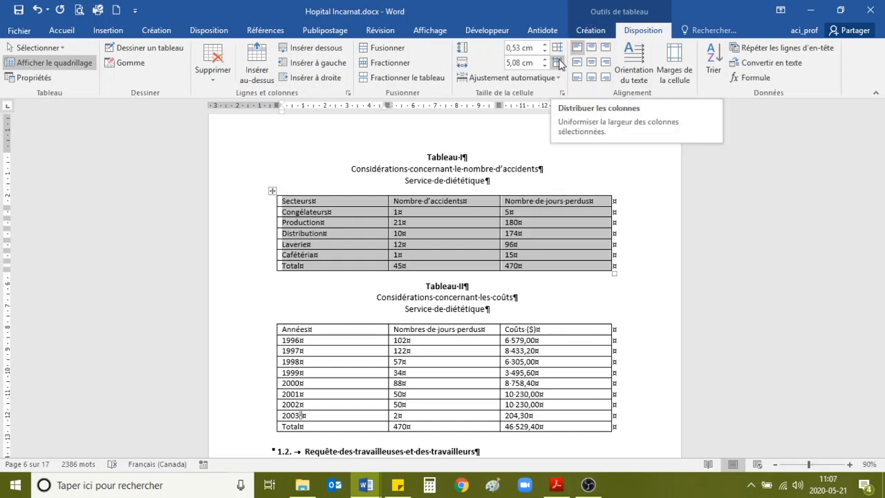
left_click(542, 313)
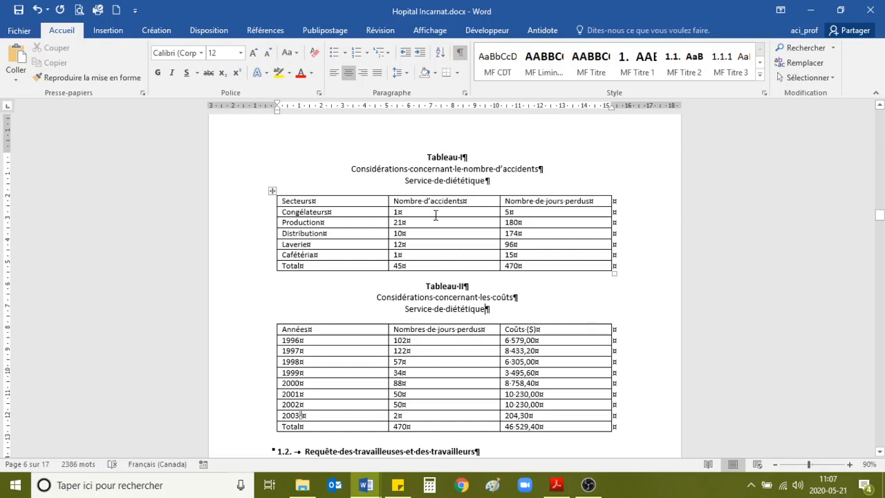
Align the numbers in the first table's last two columns with a decimal tab at about 7.5 cm on the ruler
left_click_drag(436, 213, 533, 262)
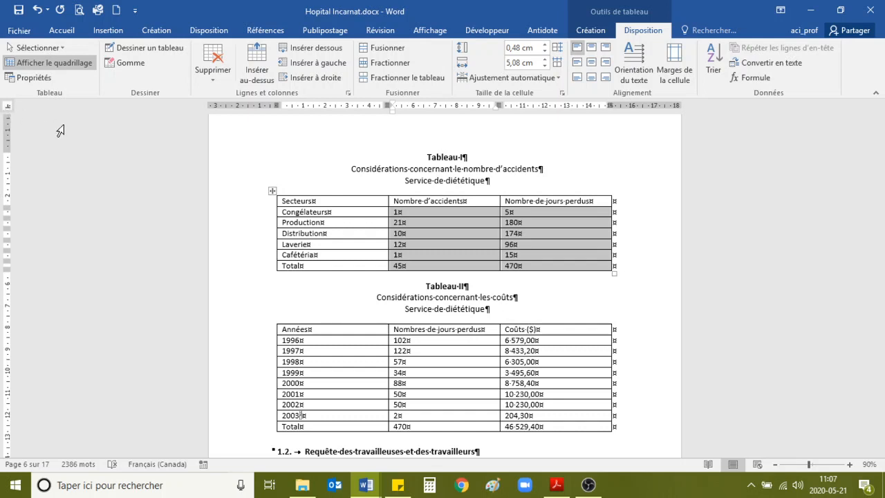
left_click_drag(438, 106, 445, 107)
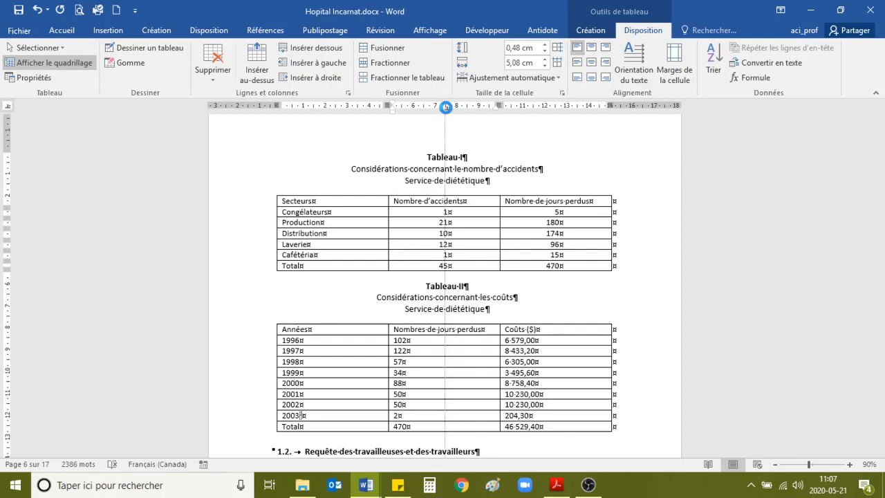
mouse_move(446, 106)
left_mouse_down()
mouse_move(435, 107)
mouse_move(457, 107)
mouse_move(446, 109)
left_mouse_up()
left_click_drag(446, 108, 445, 108)
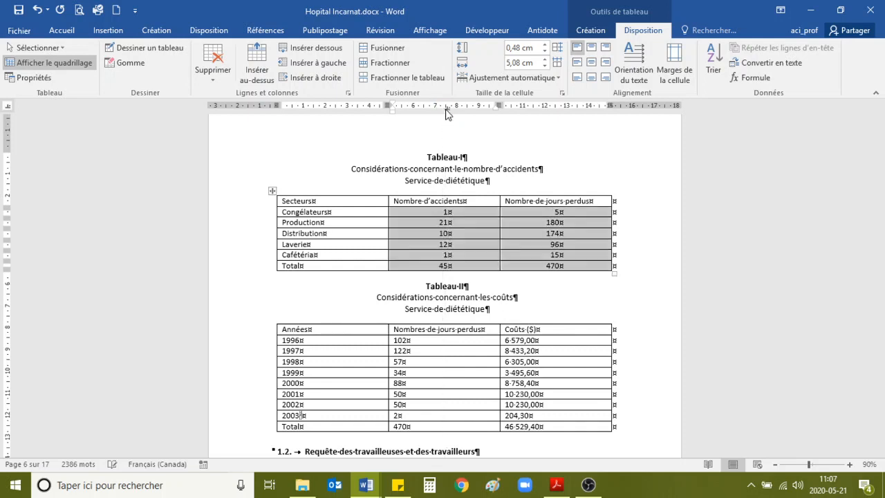
left_click(464, 264)
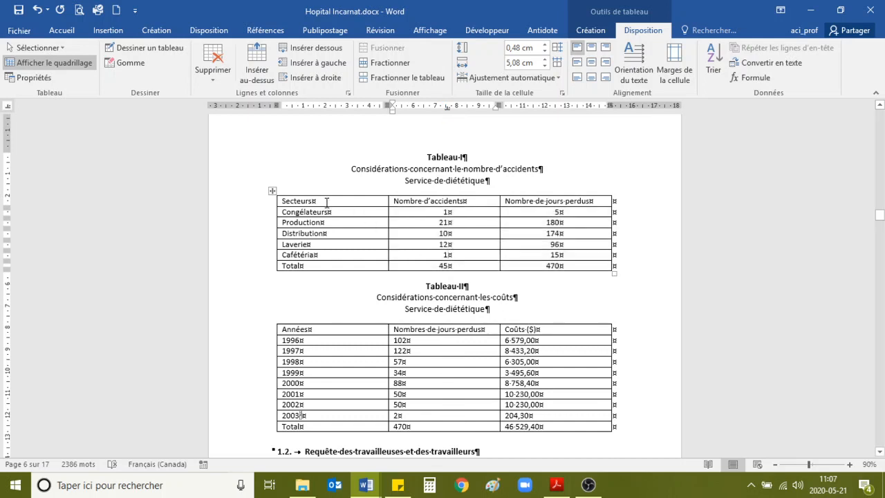
Centre the header row of the first table both horizontally and vertically in its cells
left_click_drag(327, 202, 550, 193)
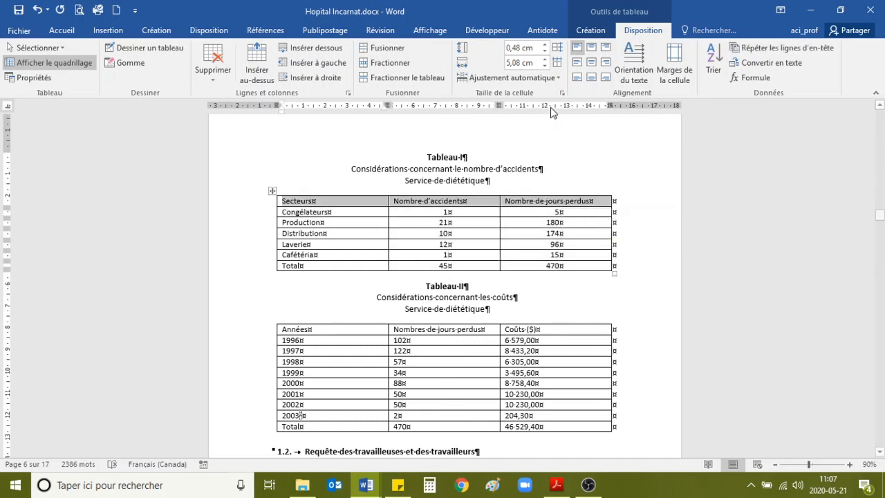
left_click(591, 62)
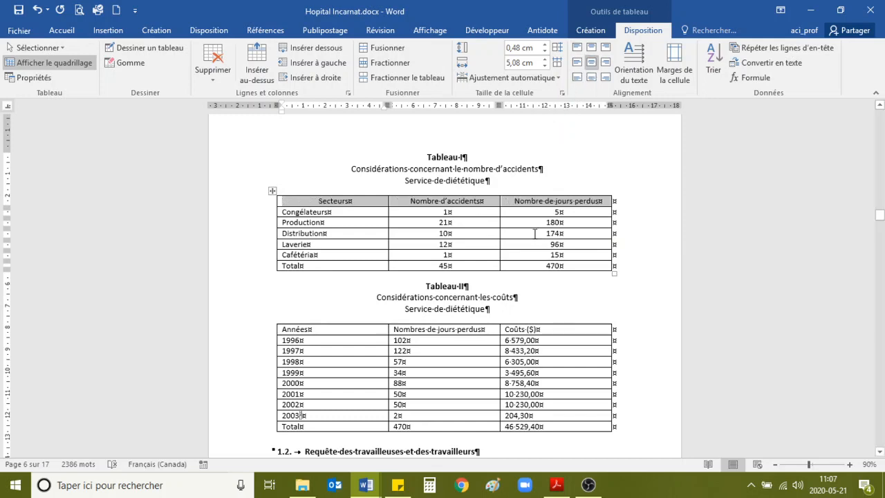
Apply the blue list table style with a solid header row and horizontal lines to the first table
left_click(591, 32)
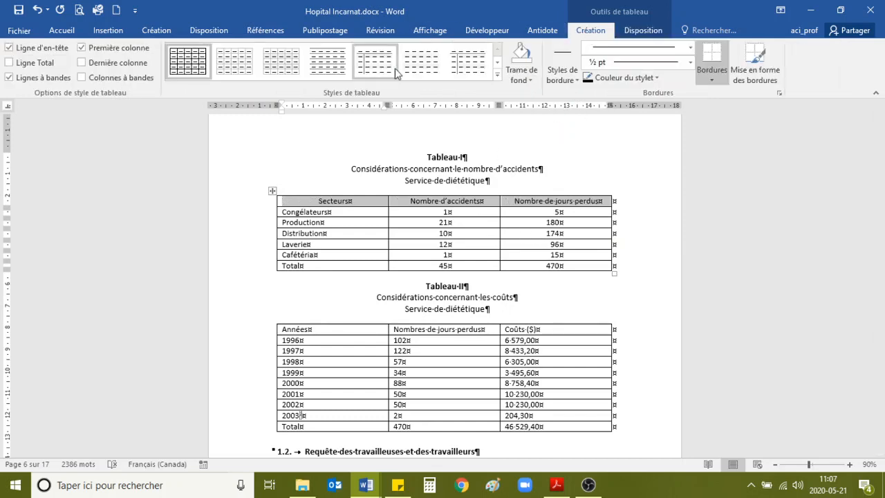
left_click(496, 75)
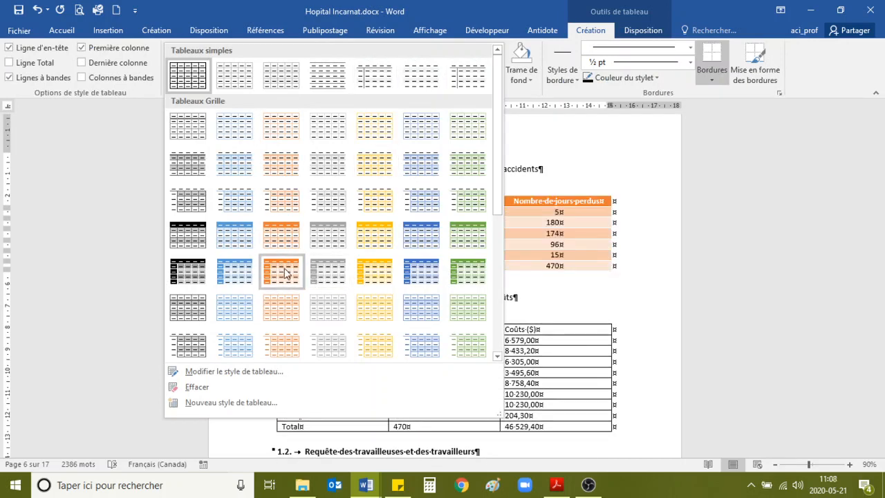
scroll(237, 259, "down", 3)
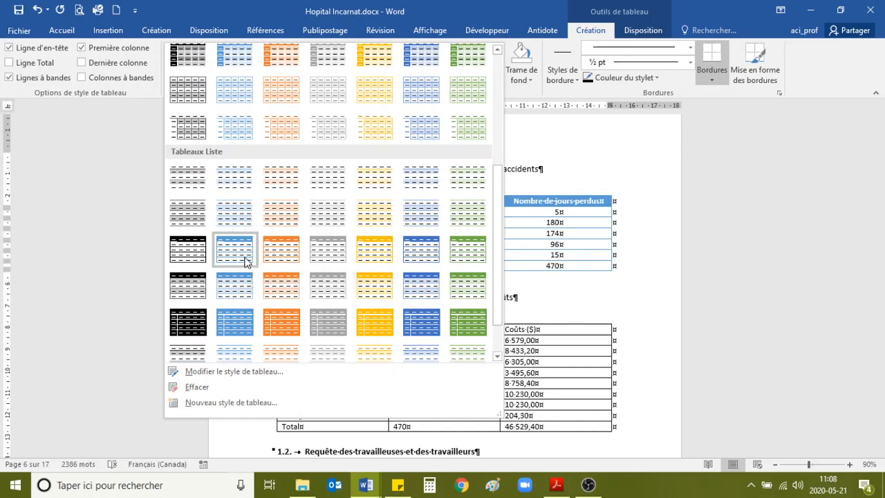
scroll(243, 256, "down", 1)
left_click(232, 202)
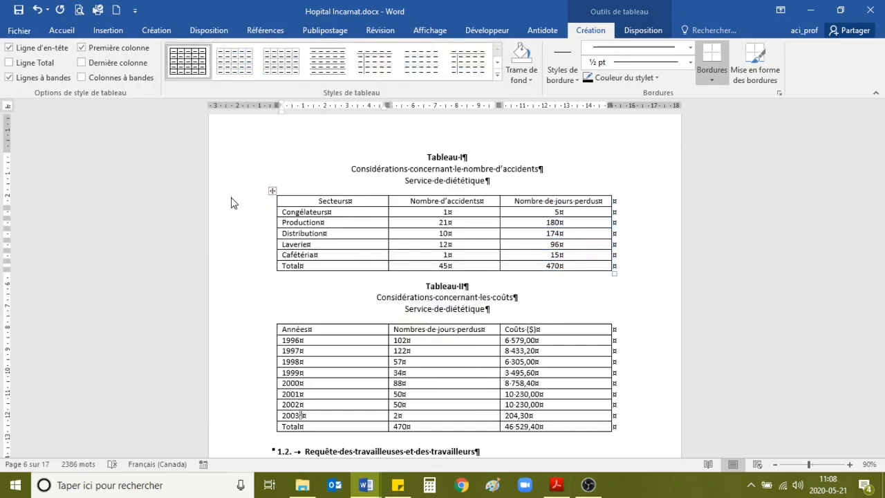
Apply the dark blue grid table style with banded rows to the whole Tableau II table
left_click(314, 341)
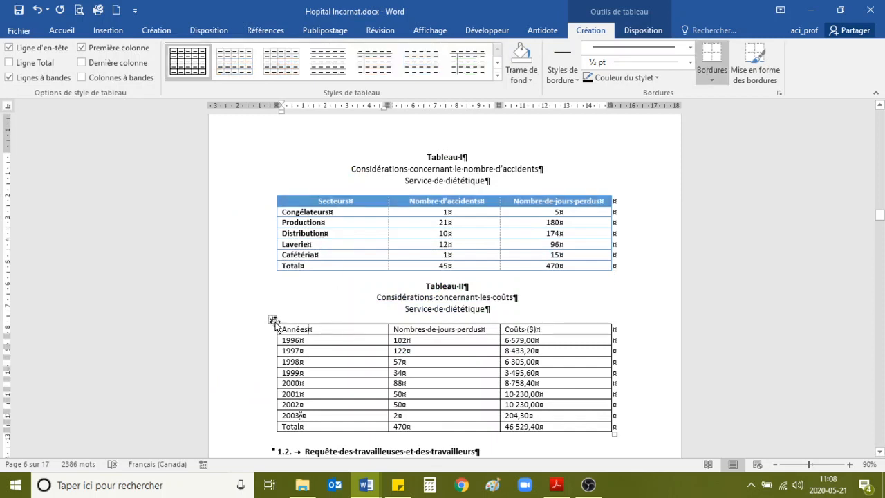
left_click(273, 318)
left_click(497, 74)
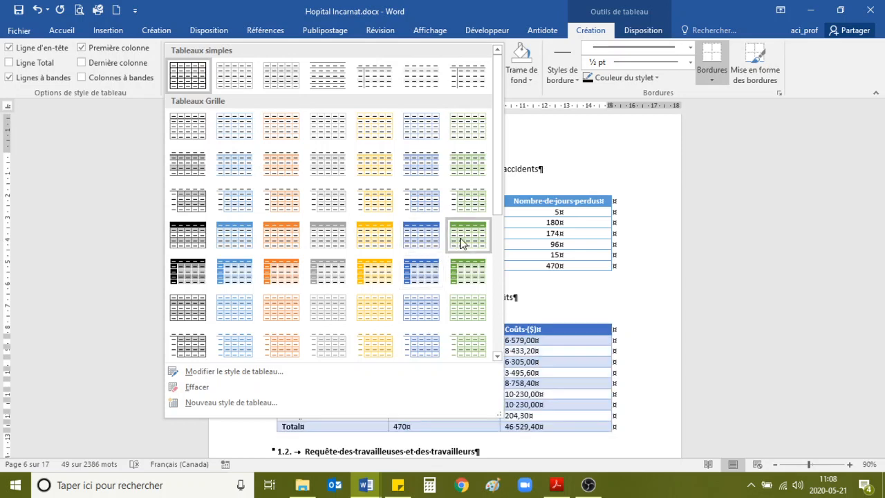
scroll(395, 265, "down", 6)
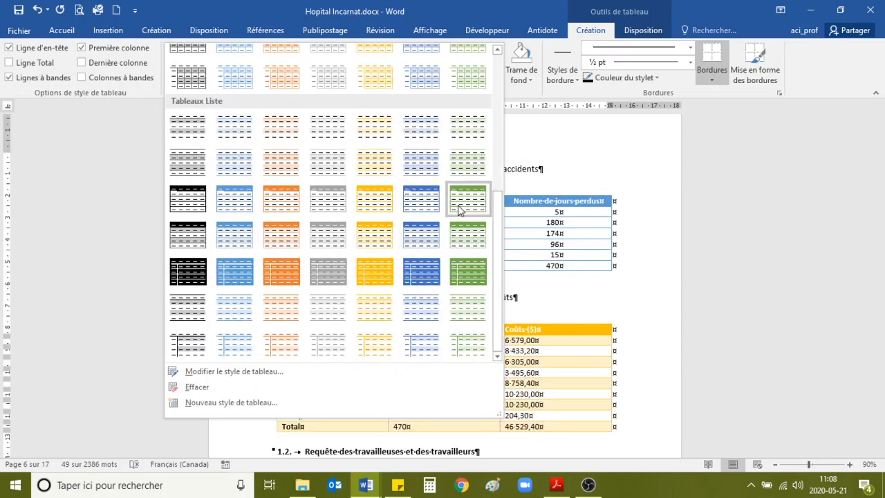
scroll(466, 257, "up", 6)
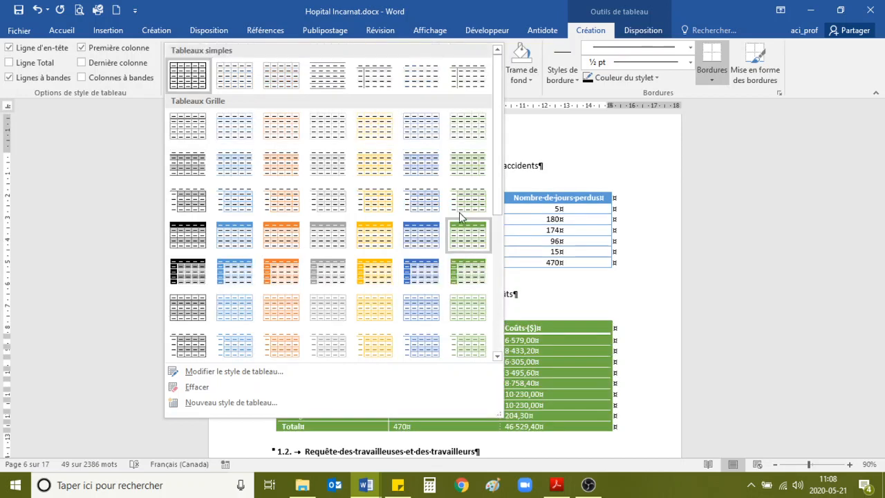
left_click(419, 235)
left_click(620, 279)
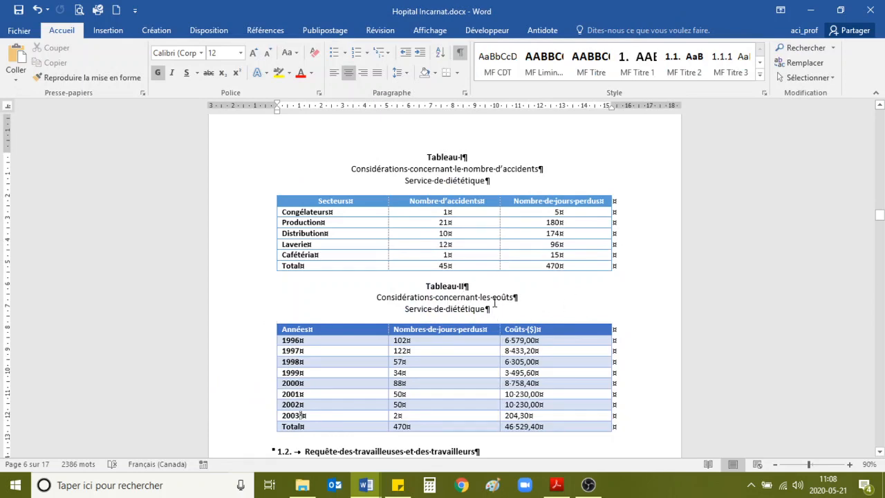
Restyle the whole Tableau II table with the same blue list table style as the first table
scroll(494, 302, "down", 2)
scroll(494, 301, "up", 1)
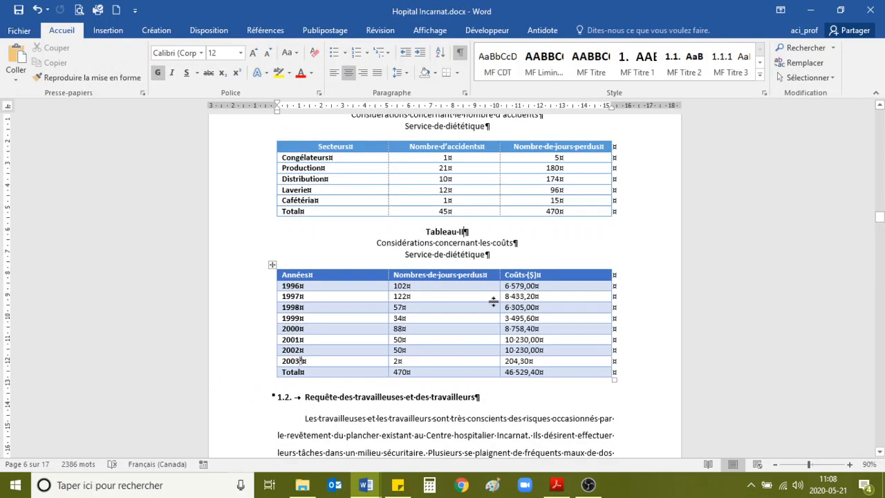
left_click(272, 265)
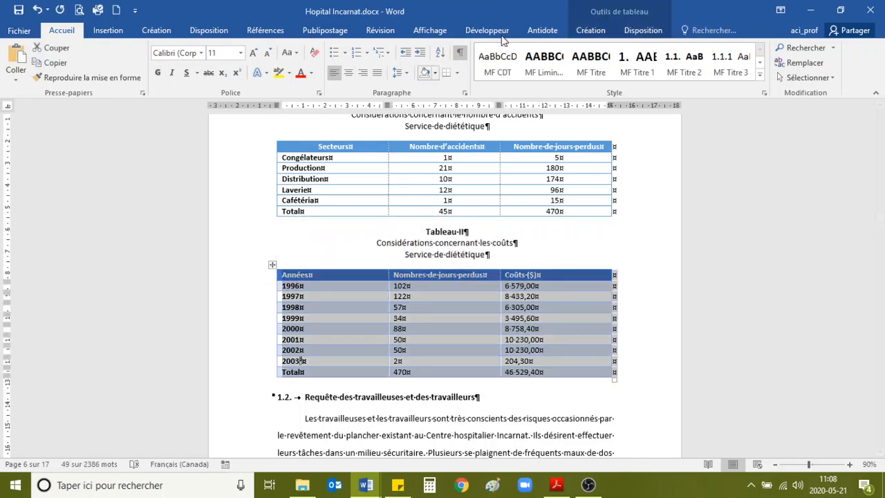
left_click(592, 27)
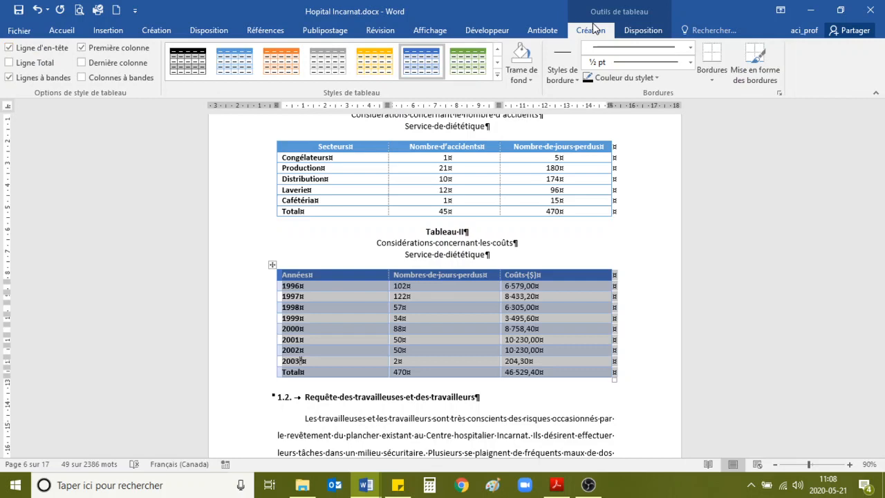
left_click(498, 74)
scroll(304, 221, "down", 3)
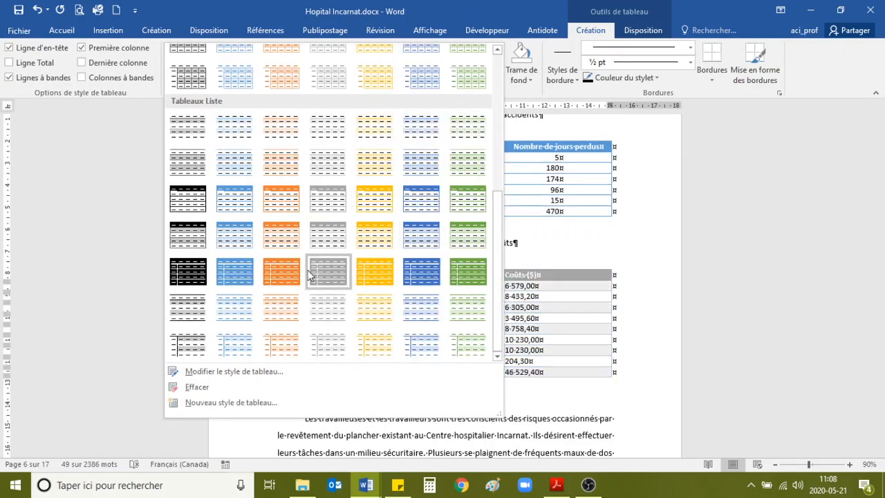
left_click(239, 198)
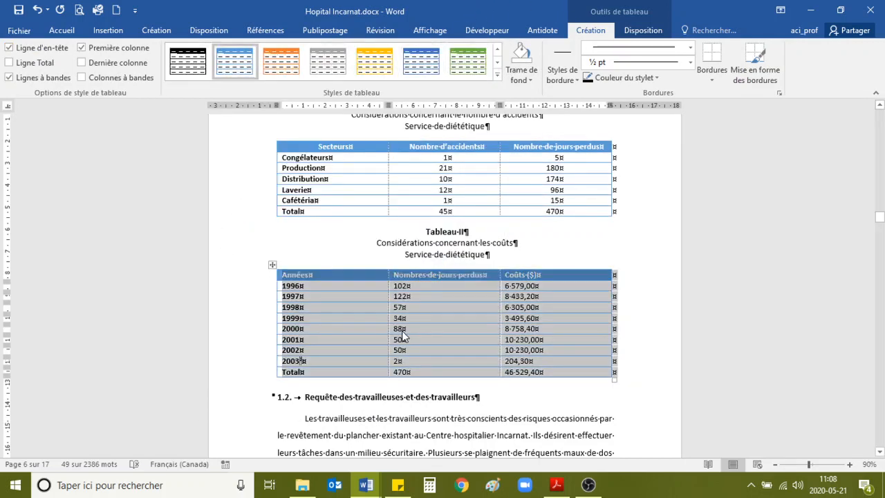
Turn on the banded columns style option for both the Tableau I and Tableau II tables
left_click(399, 169)
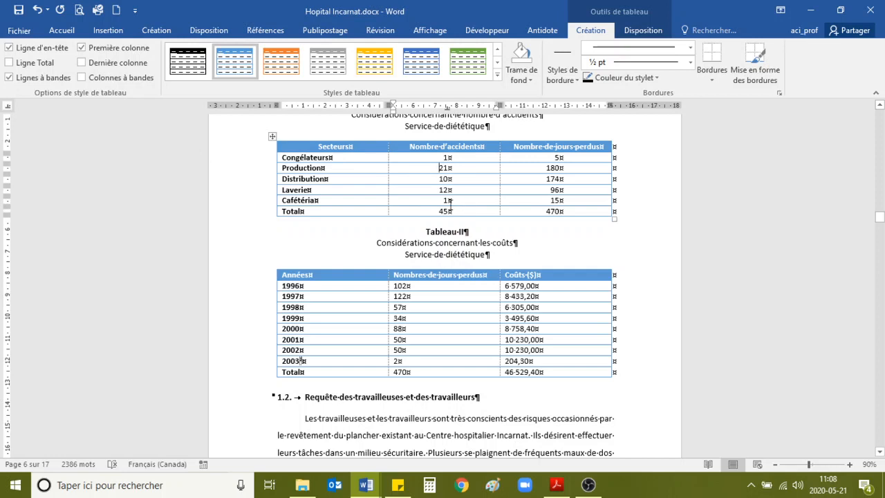
left_click(138, 80)
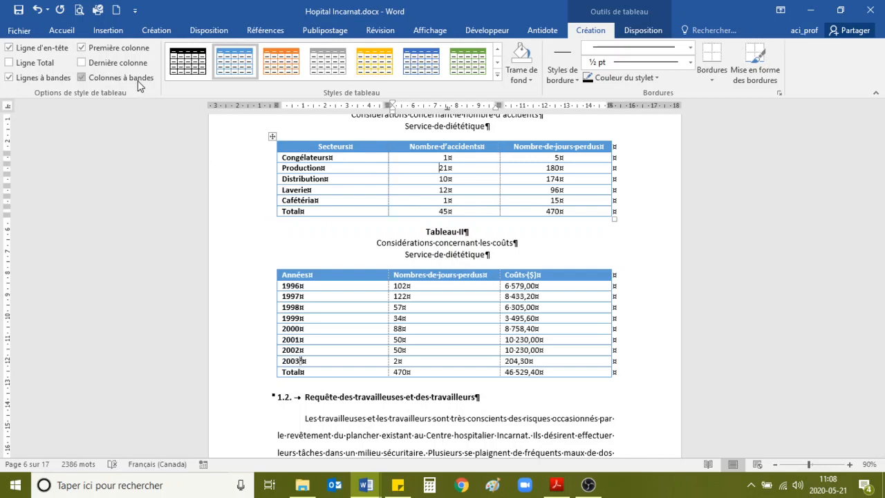
left_click(138, 80)
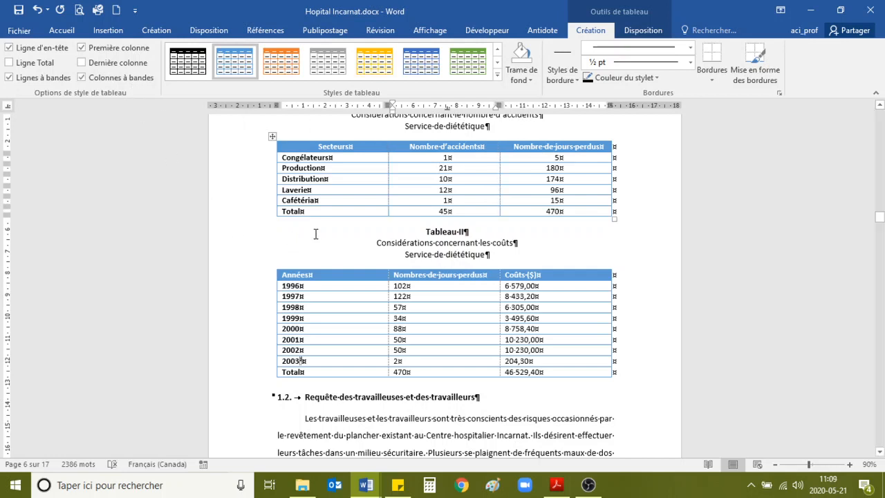
scroll(450, 248, "down", 1)
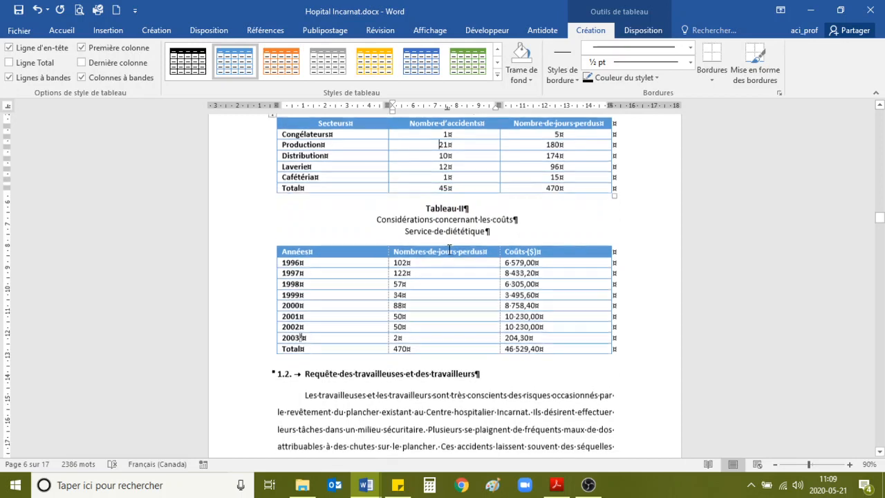
left_click(386, 259)
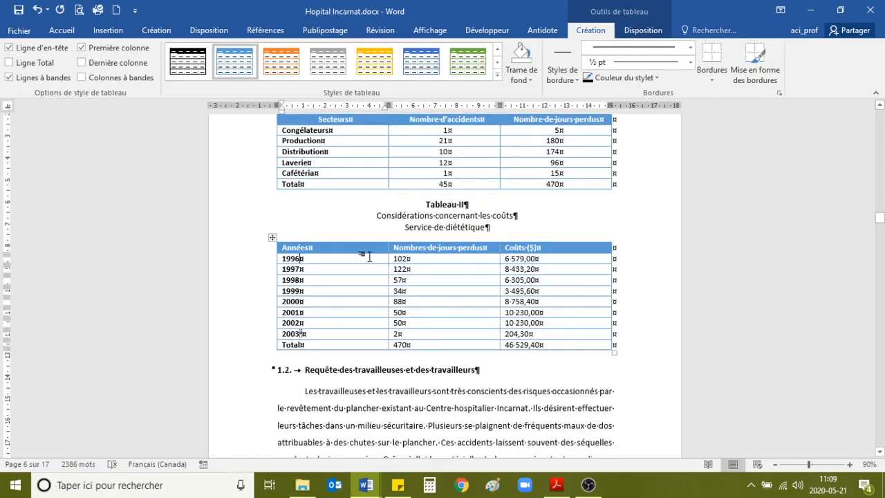
left_click(139, 80)
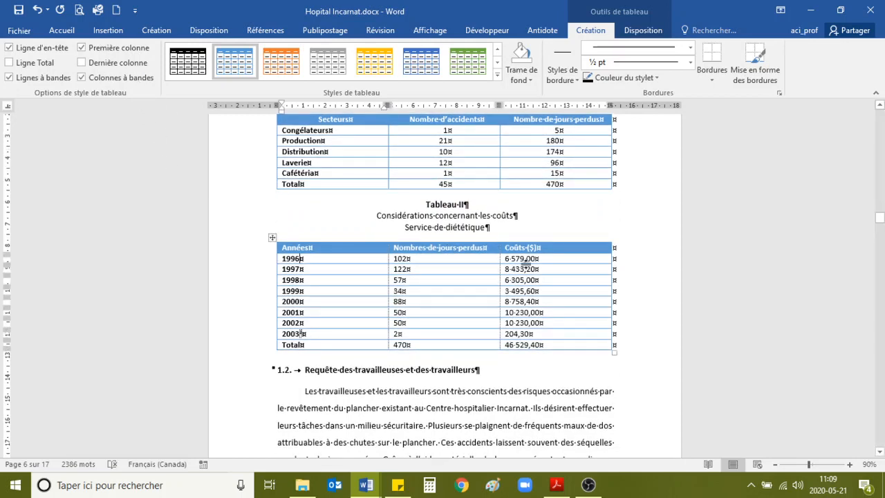
Centre the header row of the Tableau II table both horizontally and vertically in its cells
scroll(557, 287, "up", 1)
left_click_drag(553, 276, 305, 276)
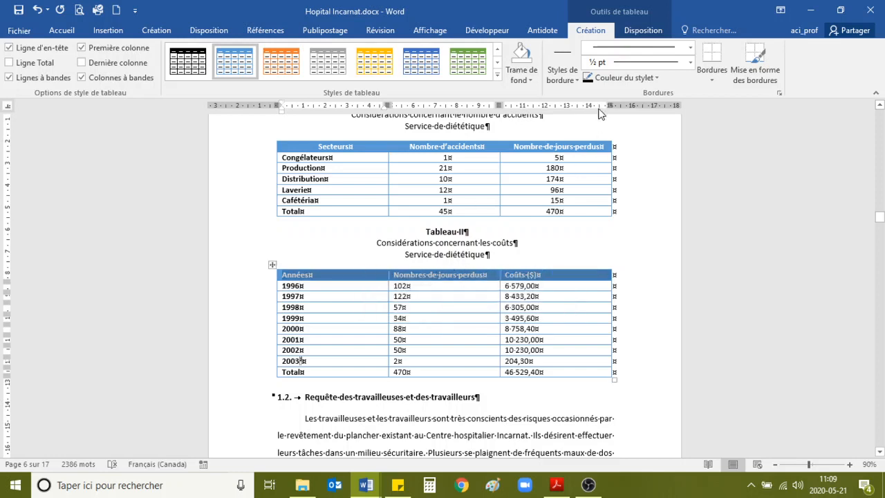
left_click(633, 30)
left_click(592, 62)
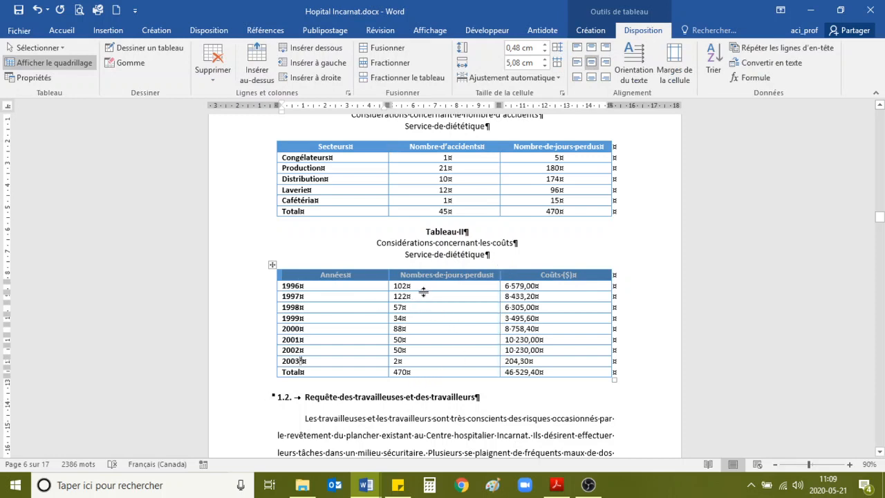
Align the numbers in the last two columns of the Tableau II table with a decimal tab at about 7.5 cm on the ruler
left_click_drag(419, 289, 543, 373)
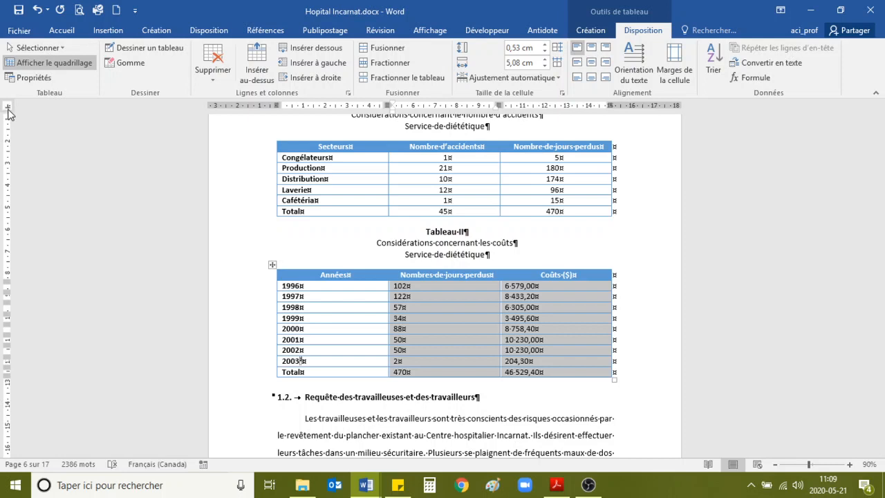
left_click(438, 106)
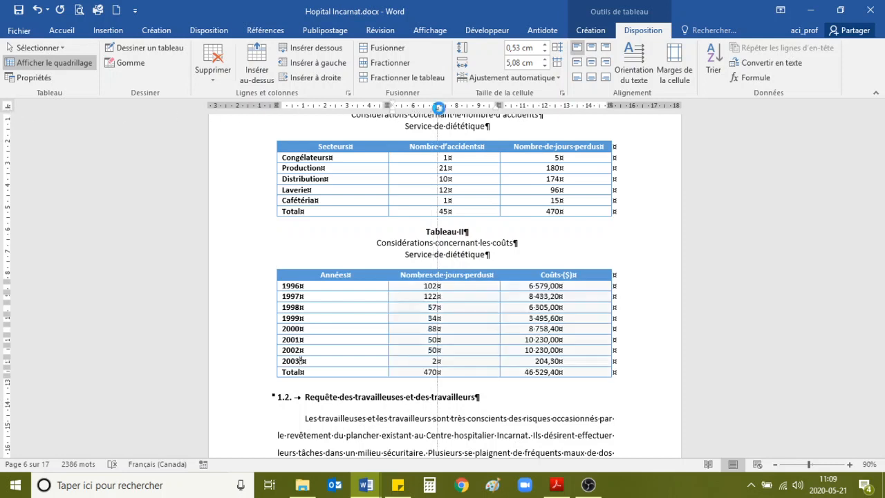
left_click_drag(438, 108, 446, 107)
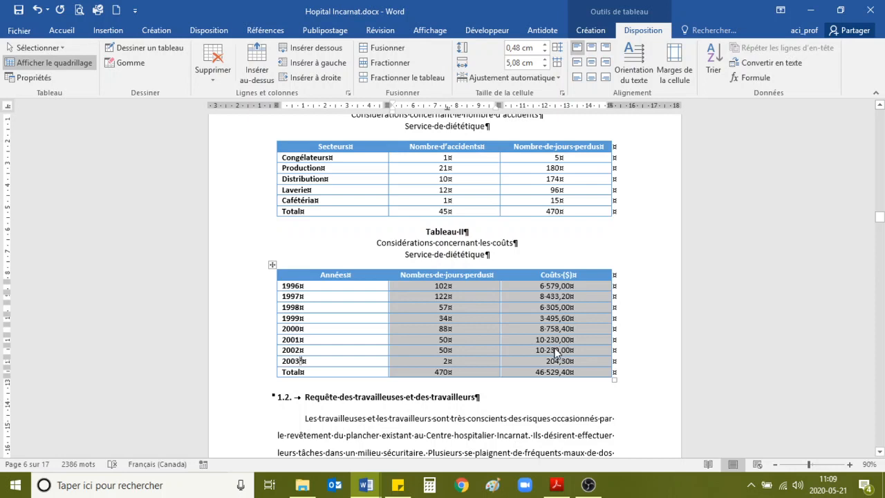
left_click(555, 350)
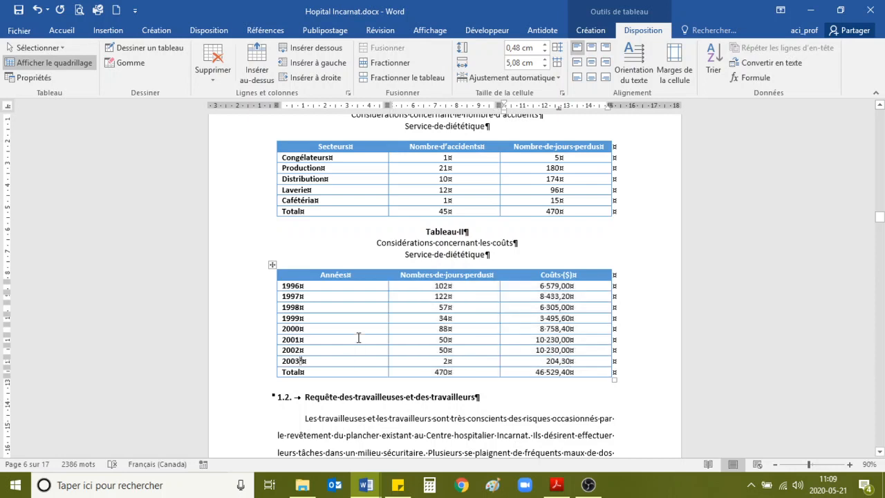
Make the Total row of the Tableau II table bold
left_click_drag(387, 372, 516, 377)
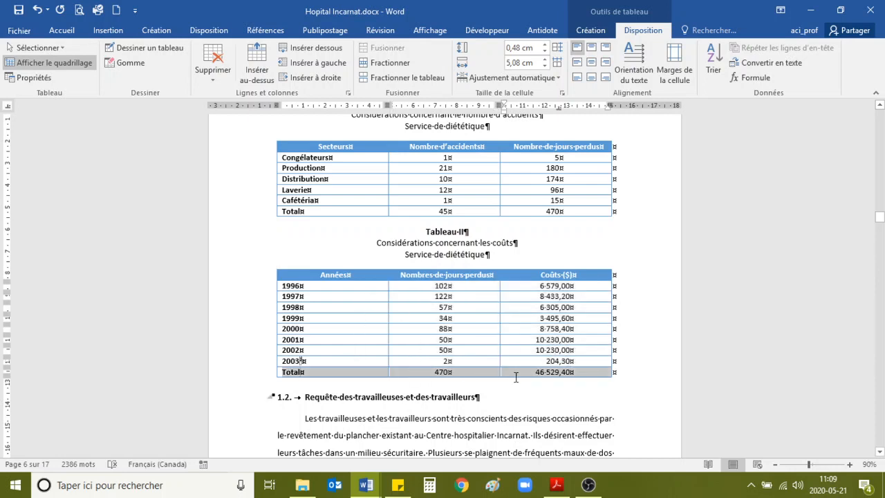
left_click(58, 35)
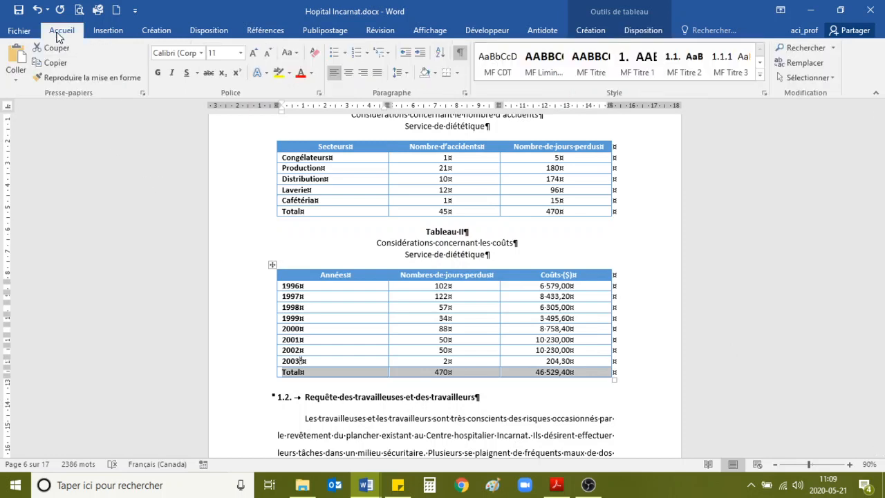
left_click(158, 73)
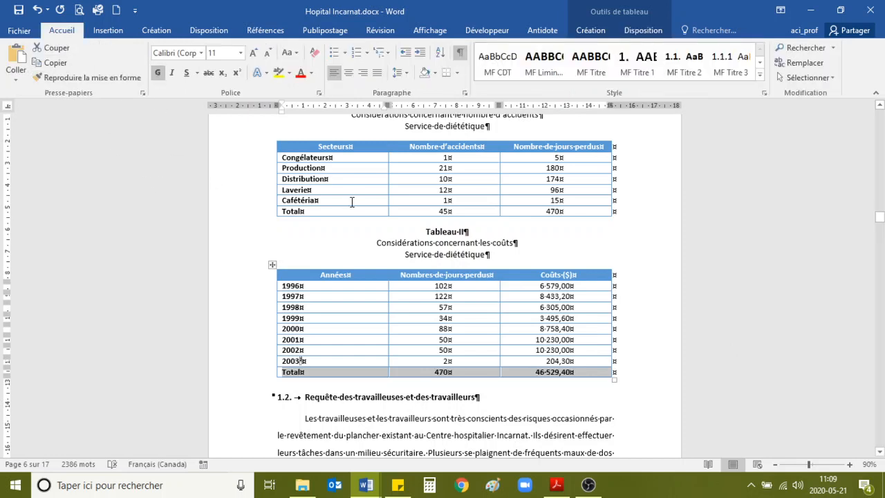
Turn on the total row style option for both the Tableau I and Tableau II tables
left_click_drag(334, 210, 528, 215)
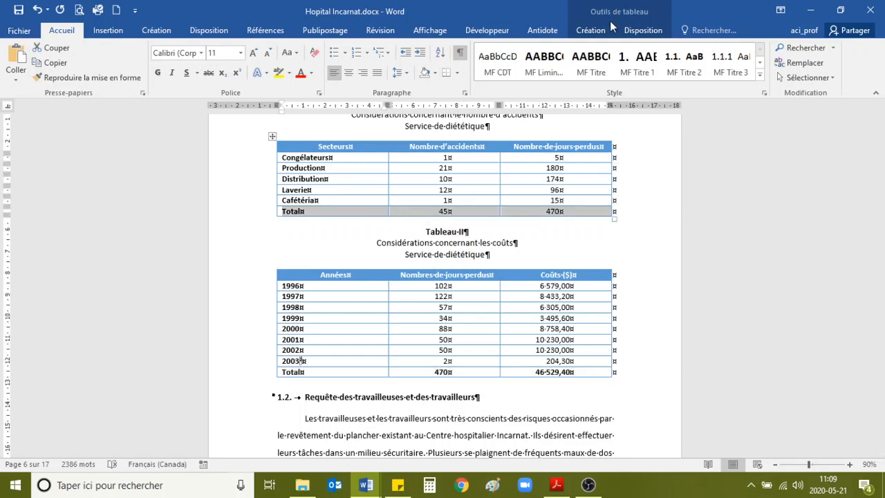
left_click(591, 30)
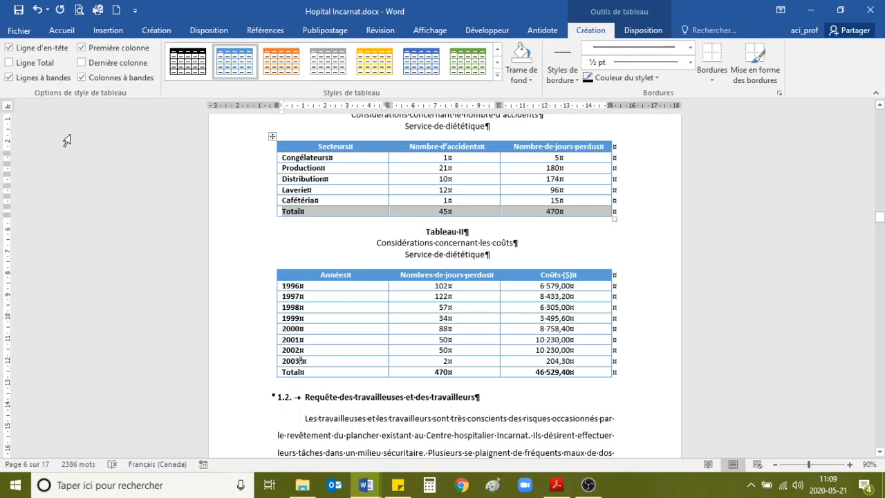
left_click(35, 65)
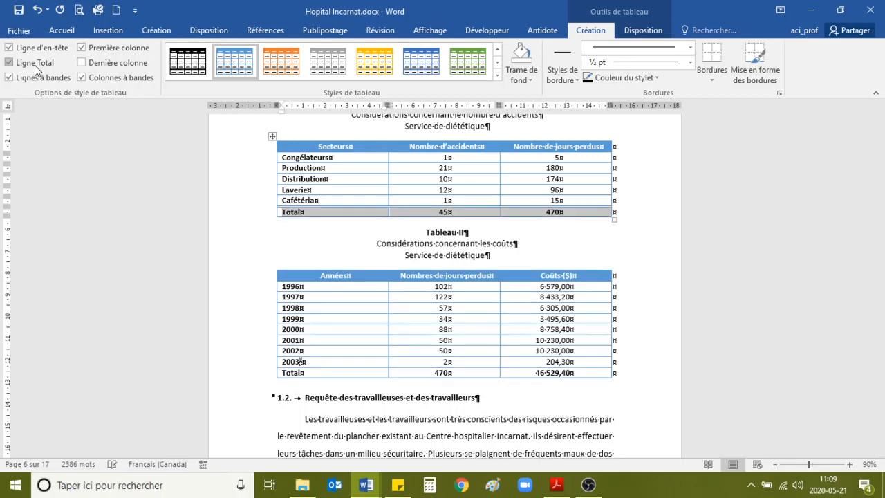
left_click(342, 372)
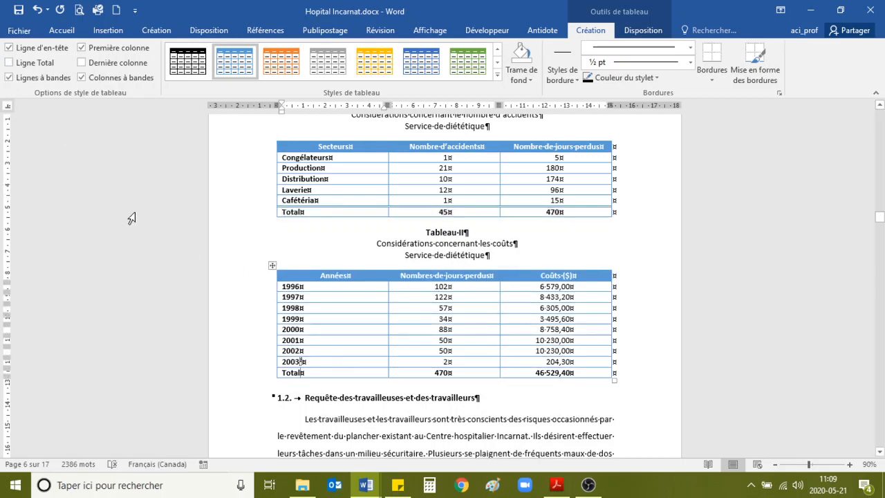
left_click(45, 67)
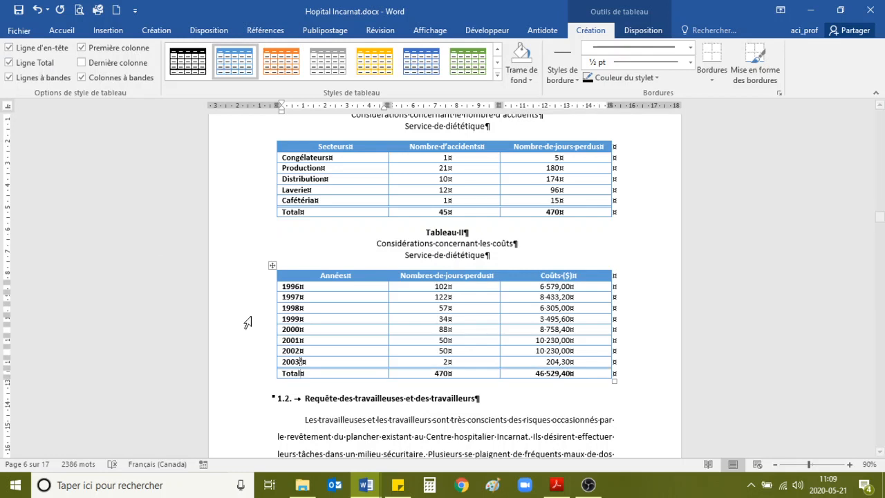
scroll(401, 362, "up", 2)
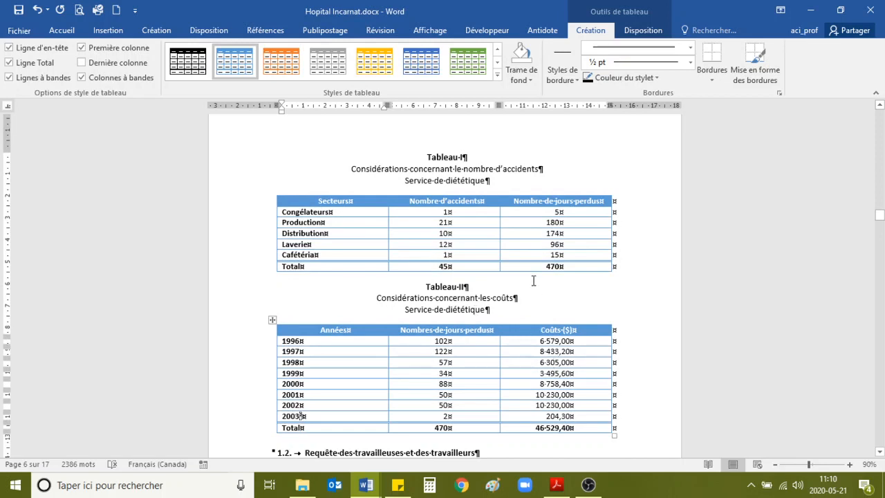
Set the paragraph spacing of the "Nombres de jours perdus" header cell in Tableau II to 6 pt before and 6 pt after
scroll(533, 280, "down", 2)
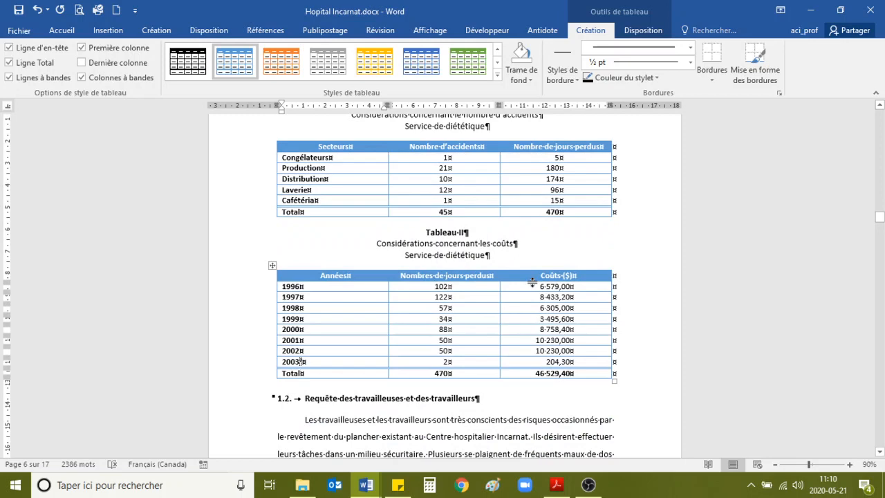
scroll(532, 280, "down", 1)
scroll(539, 304, "up", 2)
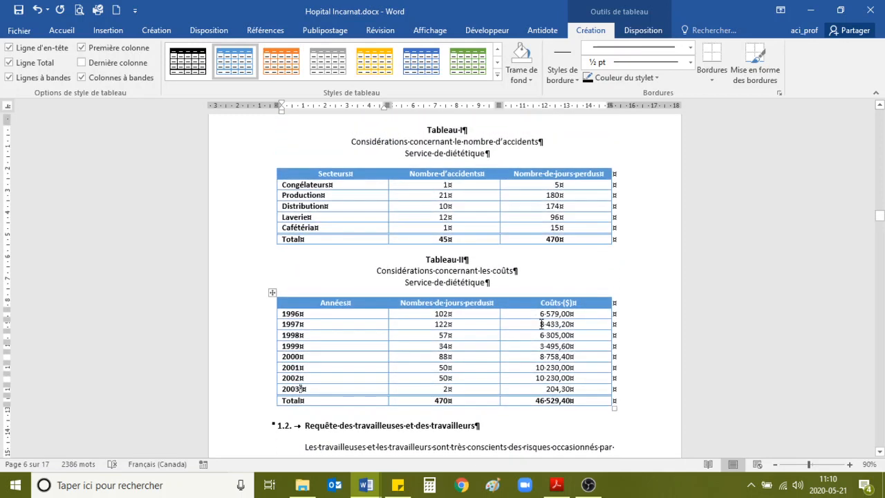
left_click(488, 303)
left_click(641, 31)
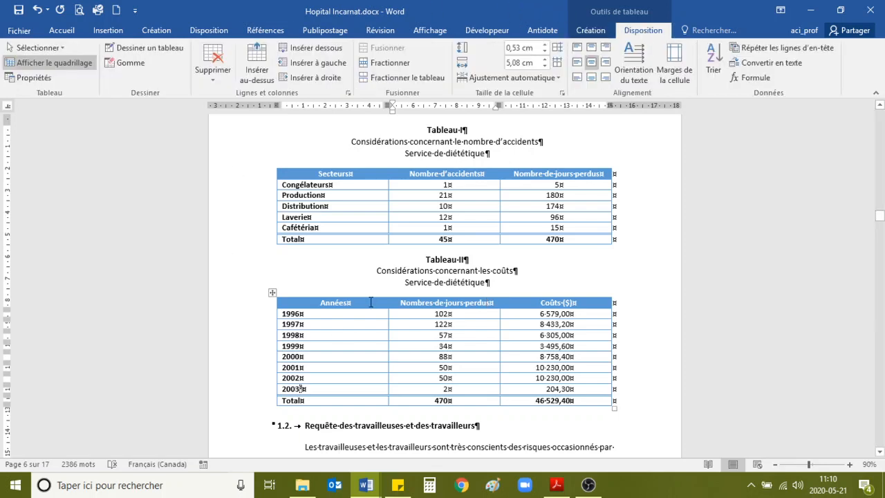
left_click(61, 31)
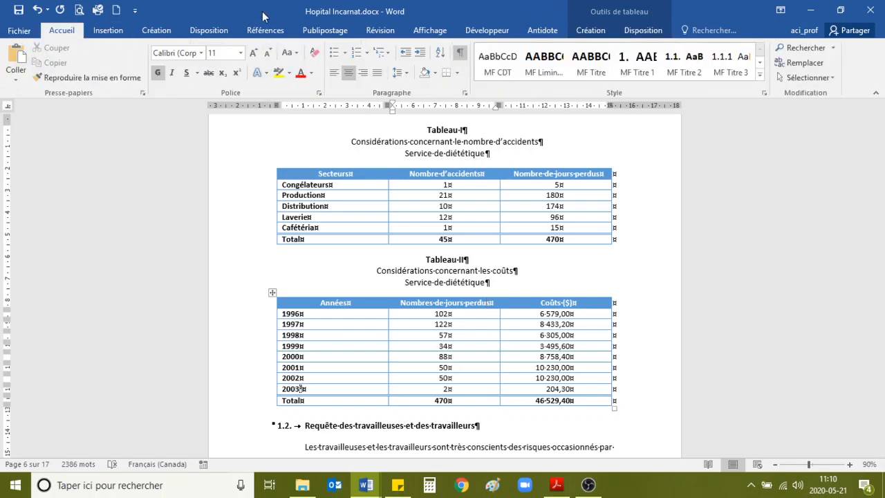
left_click(209, 31)
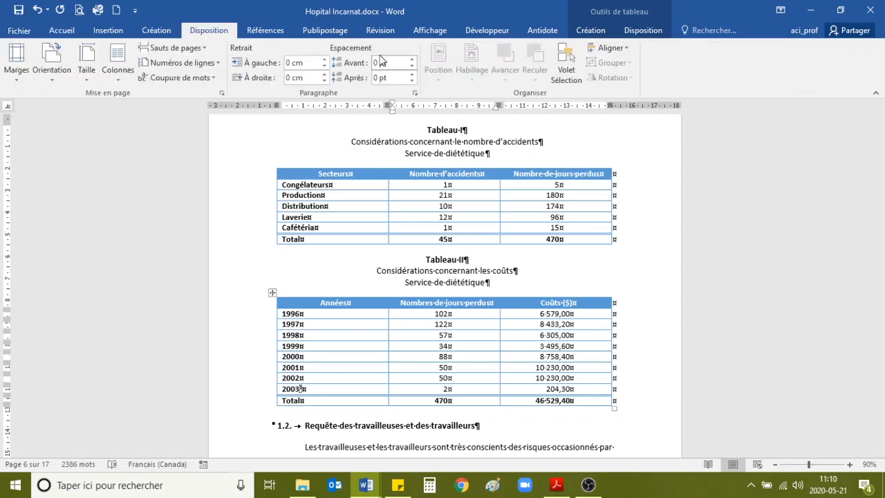
left_click(412, 60)
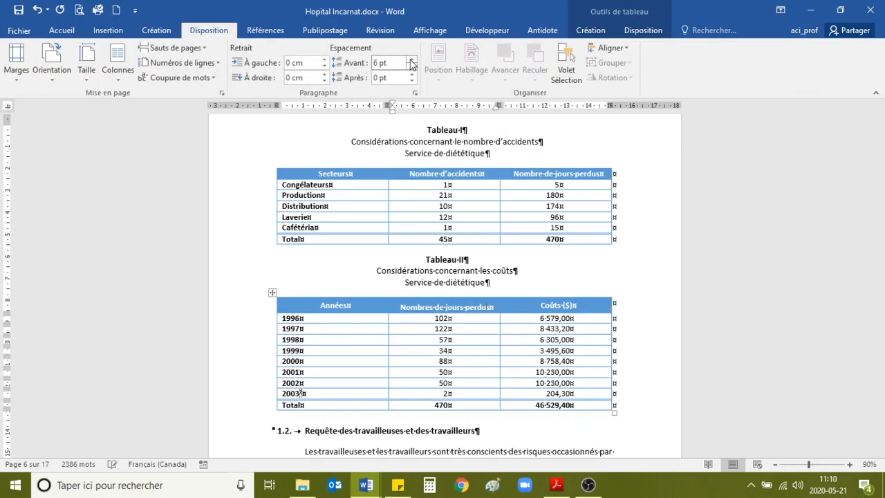
left_click(413, 74)
left_click(412, 79)
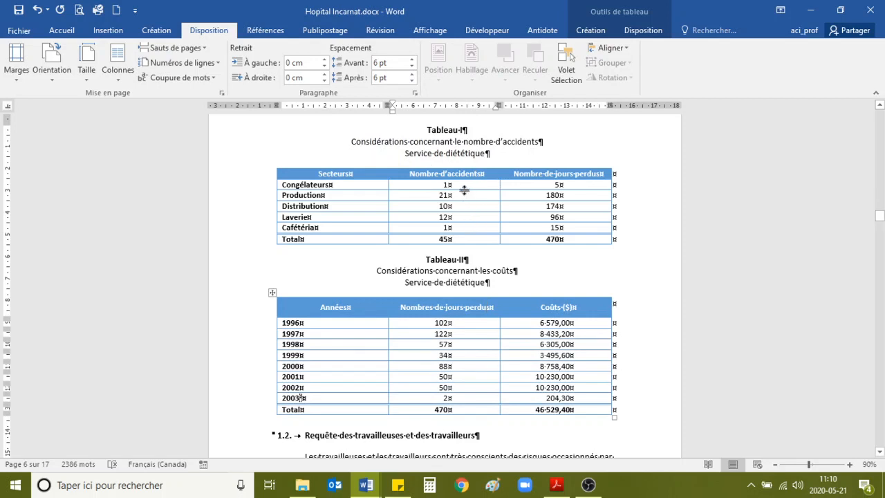
Set the paragraph spacing of the "Nombre d'accidents" header cell in Tableau I to 6 pt before and after
left_click(411, 67)
left_click(412, 60)
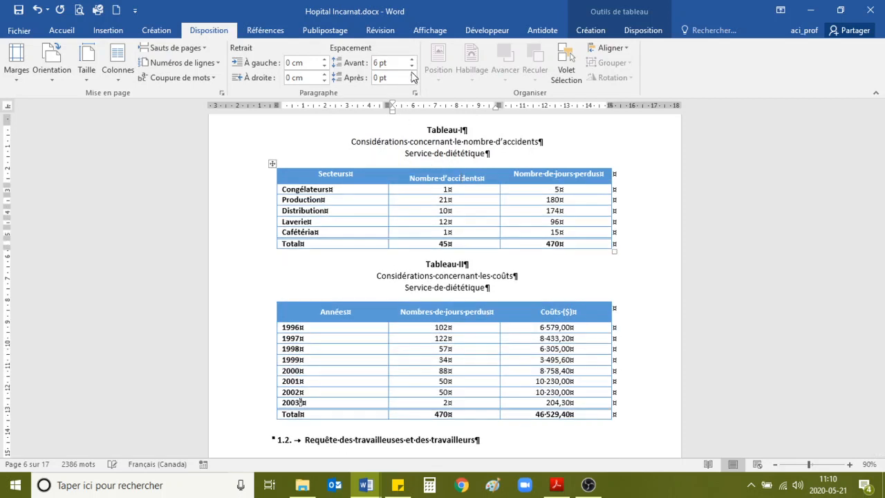
left_click(413, 74)
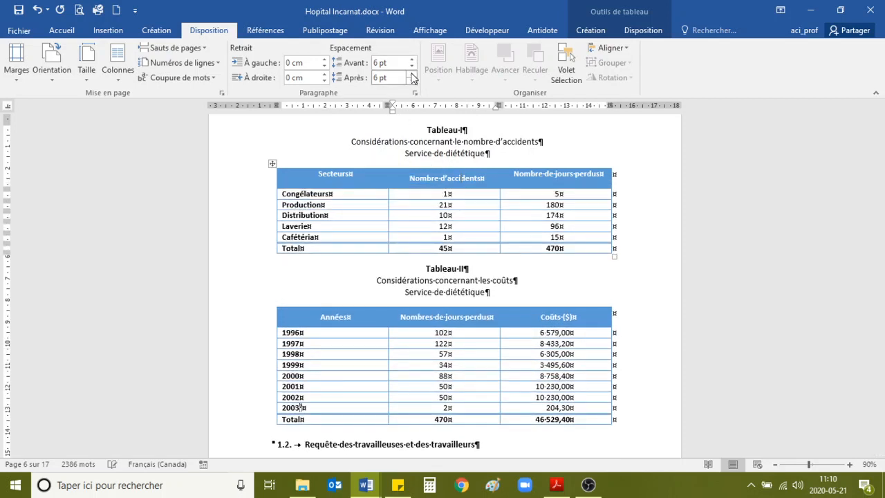
Centre the header row of the Tableau I table horizontally and vertically in its cells
left_click(373, 180)
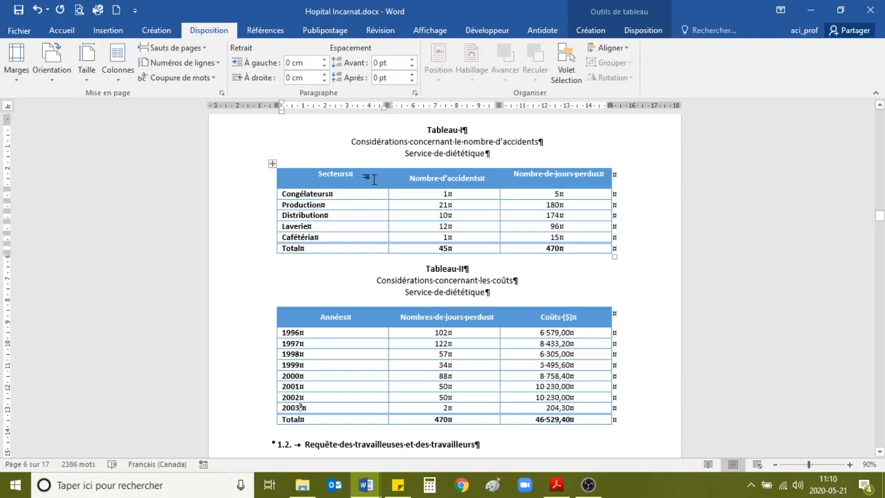
left_click(643, 29)
left_click_drag(373, 176, 525, 173)
left_click(592, 65)
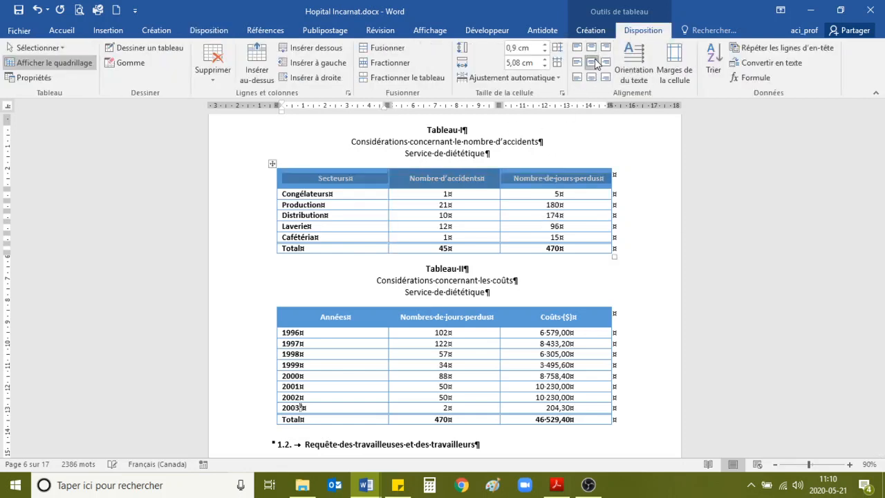
left_click(470, 350)
Review the layout of the Tableau I and Tableau II tables, their titles and header rows on the page
scroll(471, 347, "down", 2)
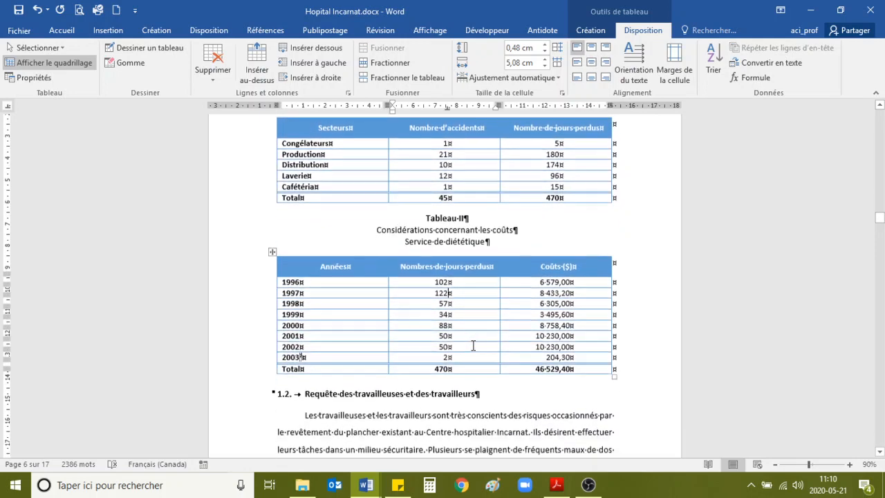
scroll(473, 344, "up", 1)
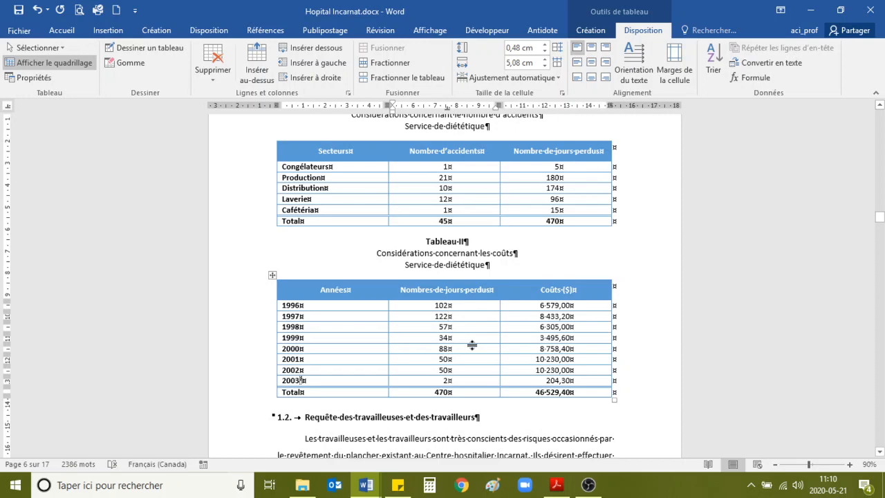
scroll(471, 345, "up", 2)
scroll(473, 346, "up", 1)
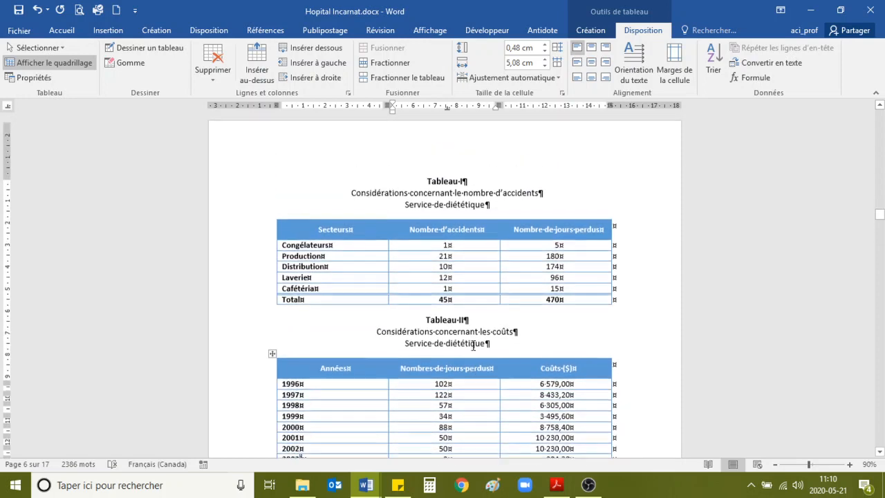
scroll(473, 345, "down", 2)
scroll(473, 346, "up", 3)
scroll(473, 346, "down", 2)
scroll(473, 346, "down", 1)
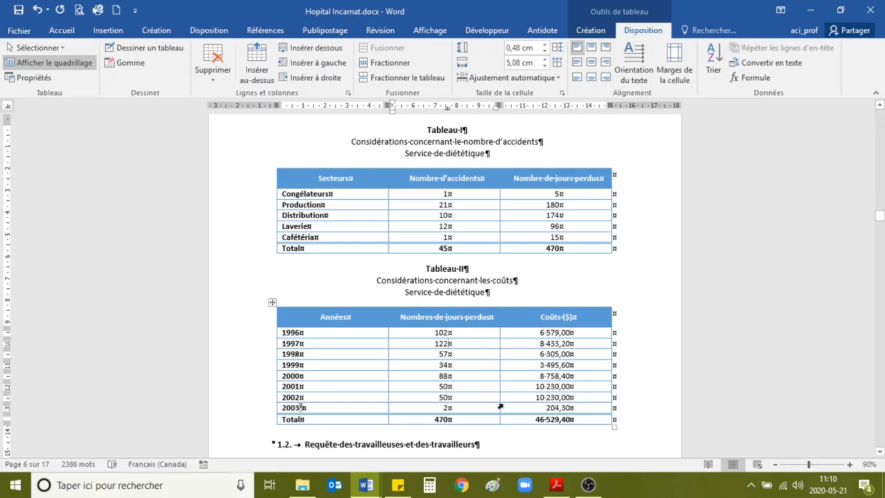
scroll(492, 410, "down", 2)
scroll(574, 402, "up", 1)
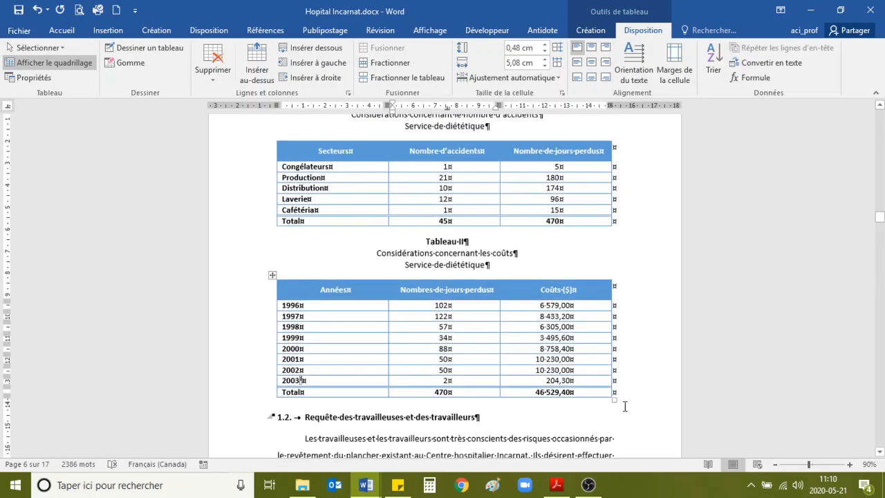
scroll(626, 408, "up", 1)
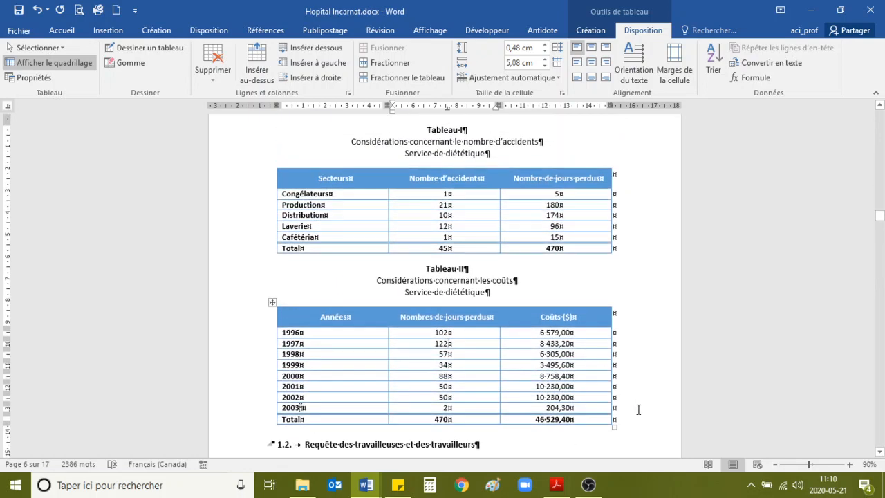